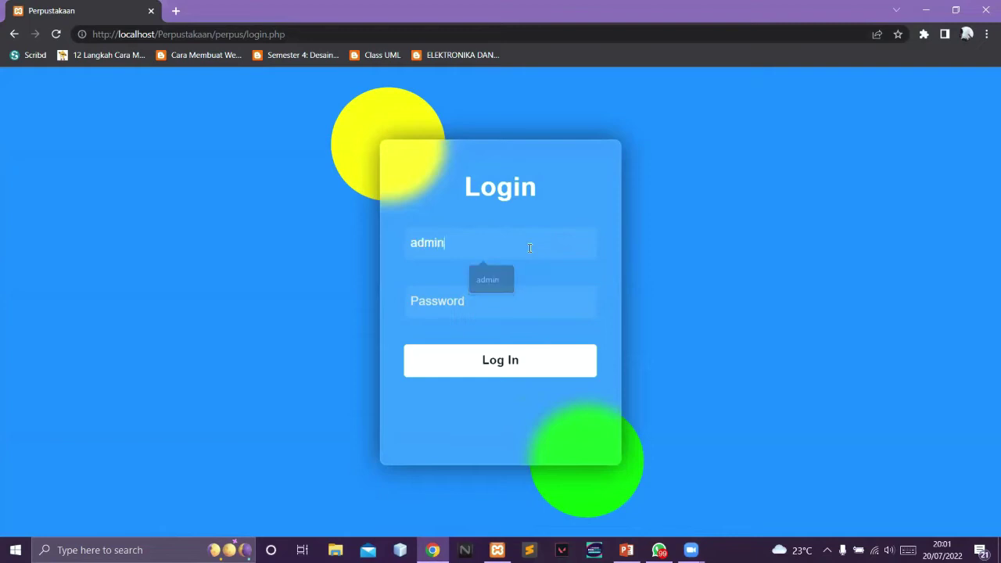
Log in as Admin with the account password and dismiss Chrome's breach and save-password prompts
type("admi")
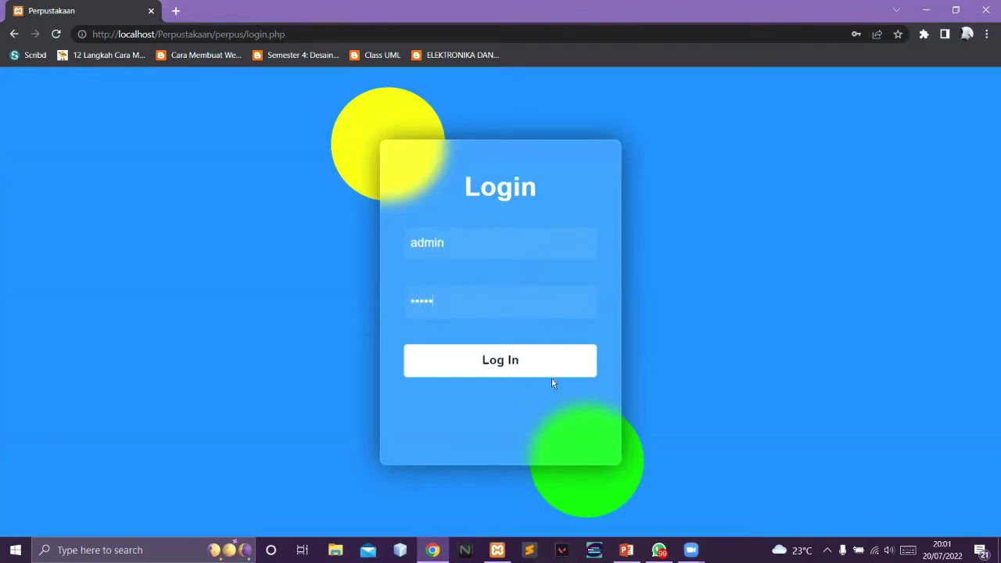
left_click(548, 367)
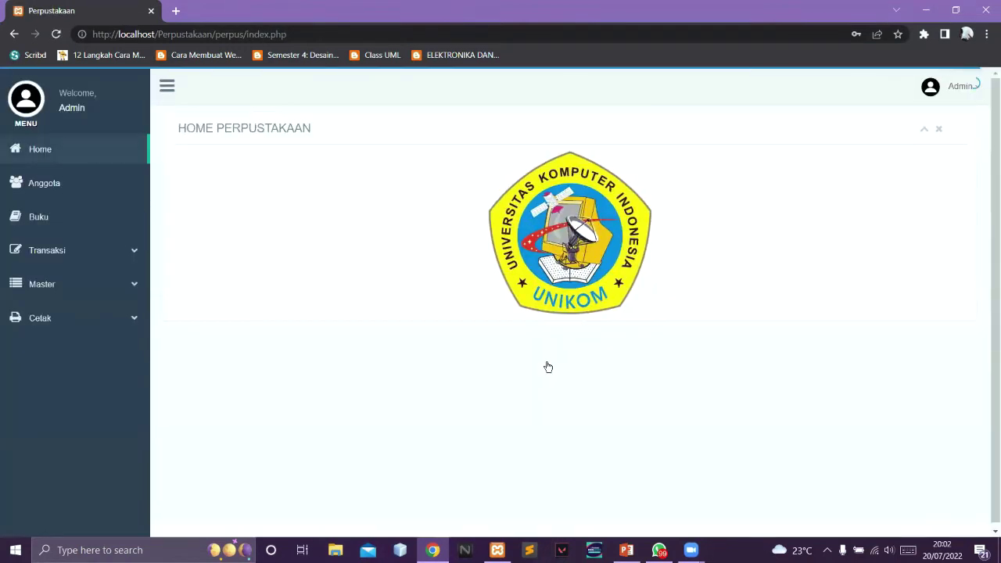
left_click(614, 209)
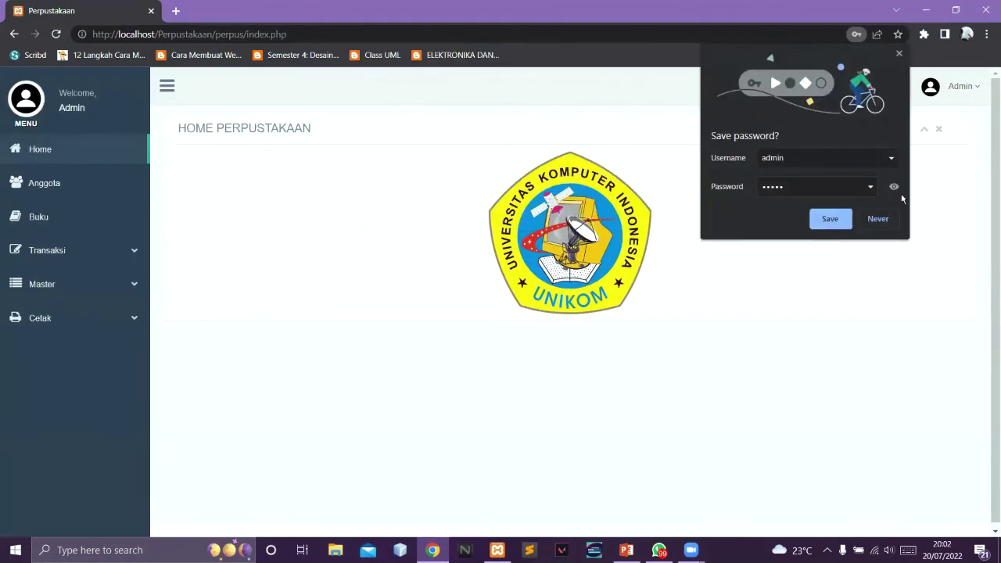
left_click(900, 52)
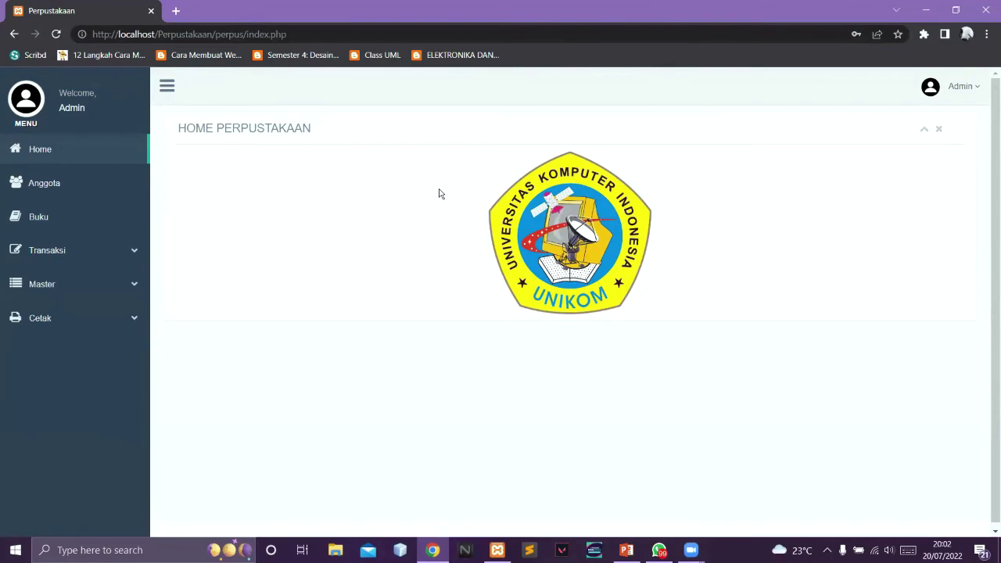
Browse the Anggota, Buku, Peminjaman, Pengembalian and Pendapatan pages
left_click(85, 185)
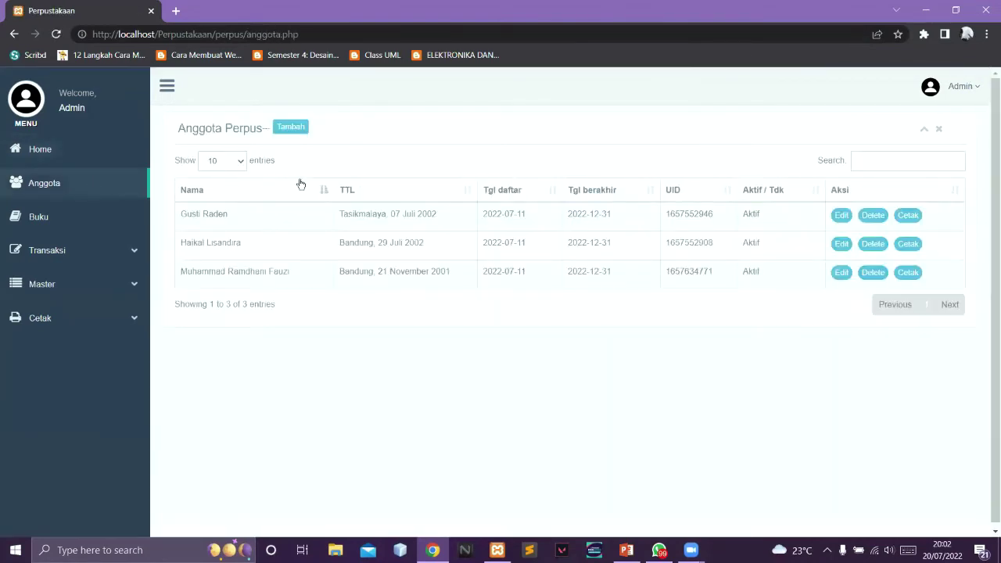
left_click(88, 215)
left_click(81, 252)
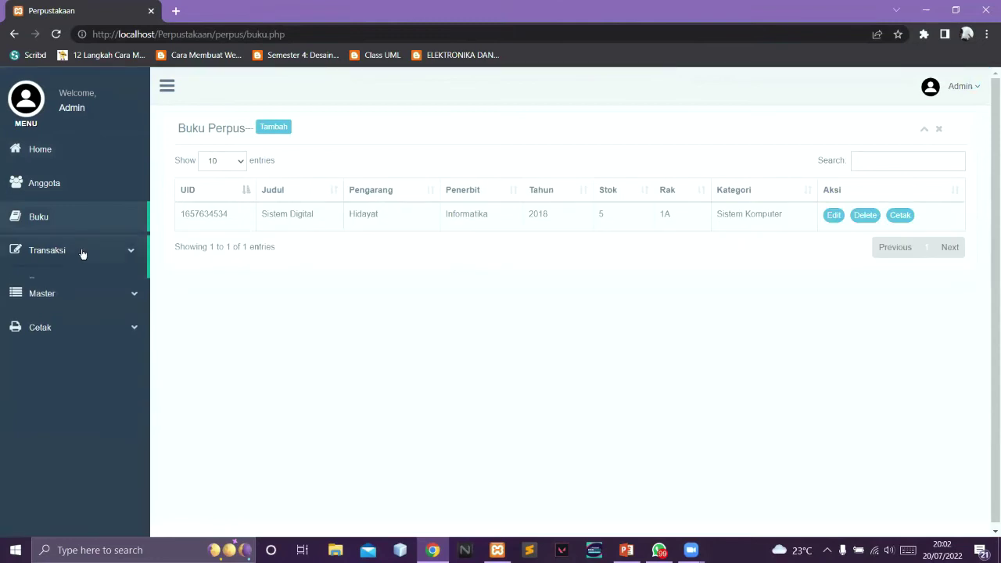
left_click(75, 278)
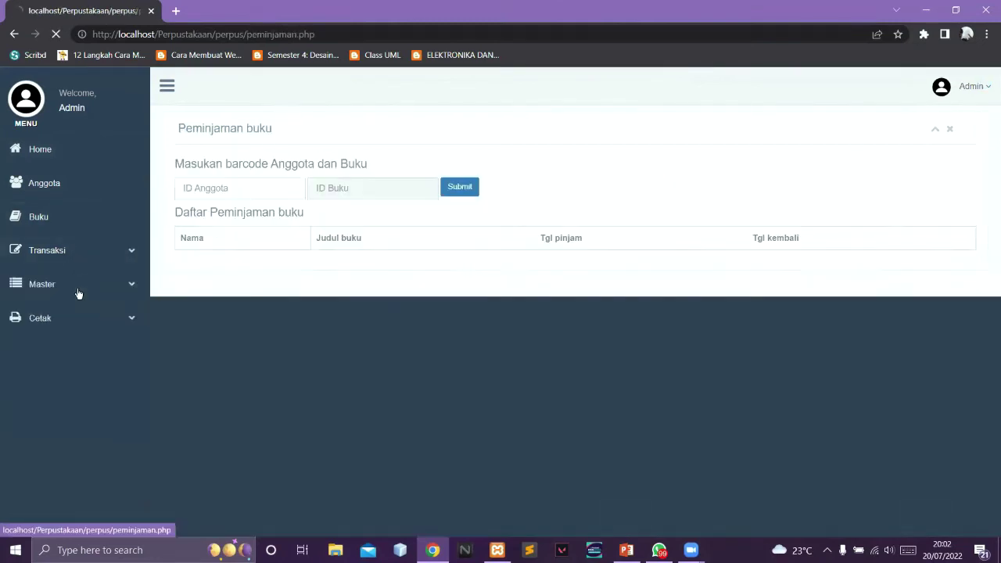
left_click(74, 308)
left_click(68, 327)
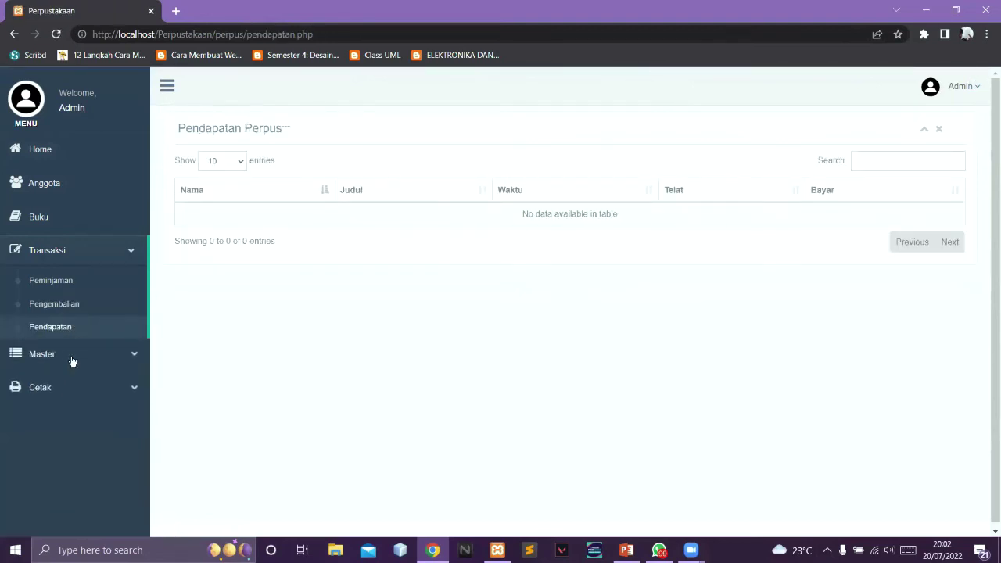
Visit the Master pages for book categories, shelves and fines
left_click(71, 357)
left_click(67, 317)
left_click(60, 338)
left_click(58, 360)
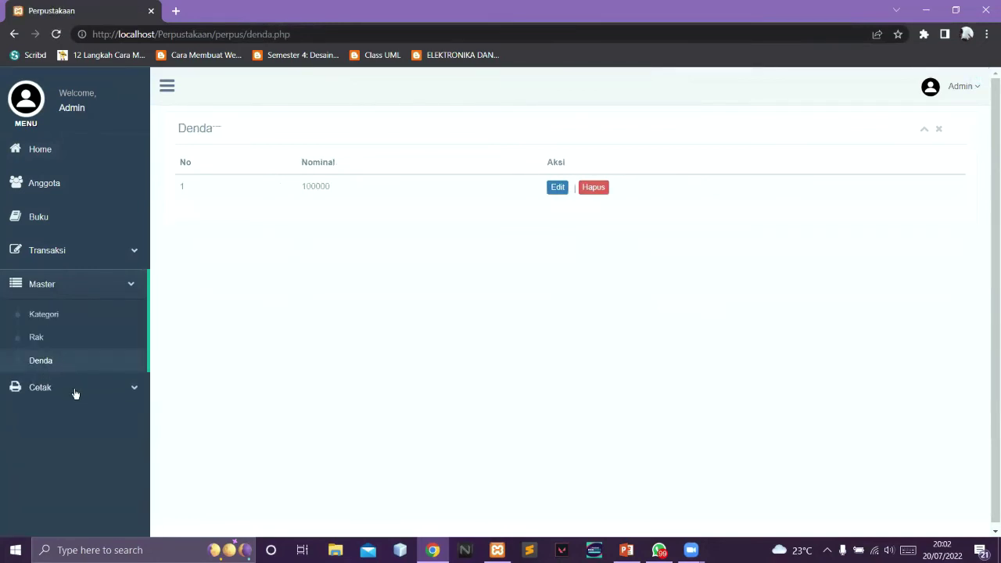
Visit the Cetak book, member and monthly income print pages, then return to Anggota
left_click(75, 392)
left_click(96, 349)
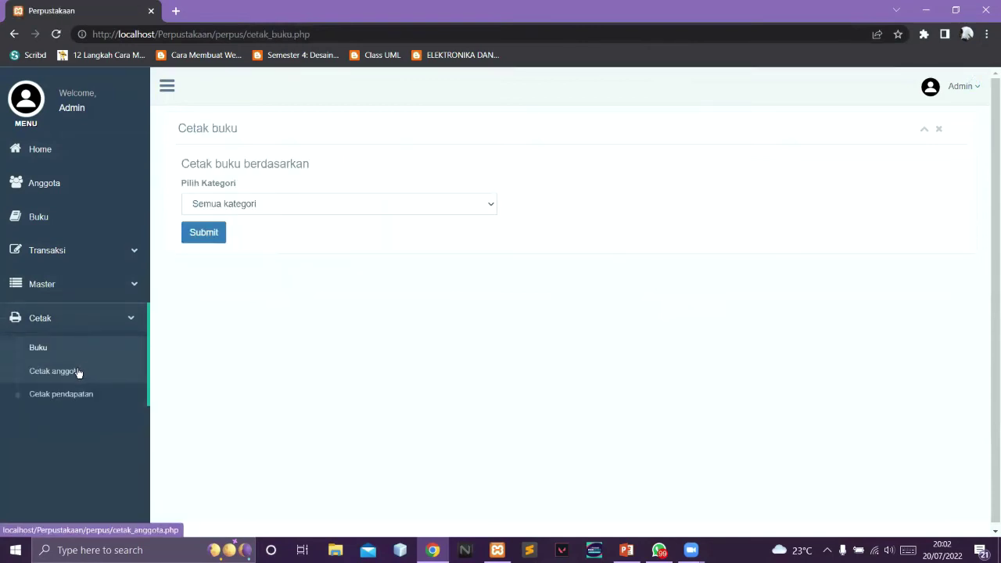
left_click(78, 372)
left_click(79, 398)
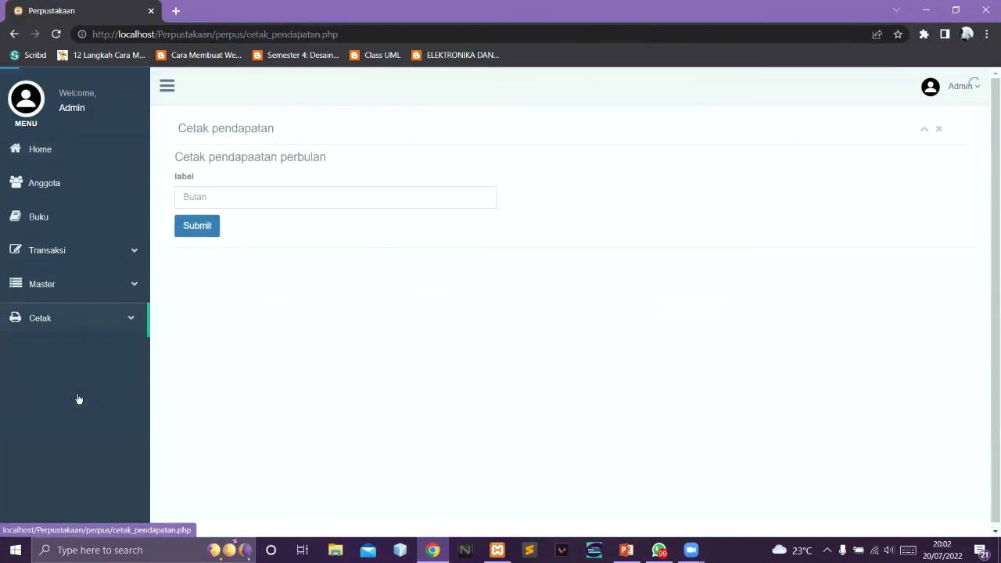
left_click(72, 187)
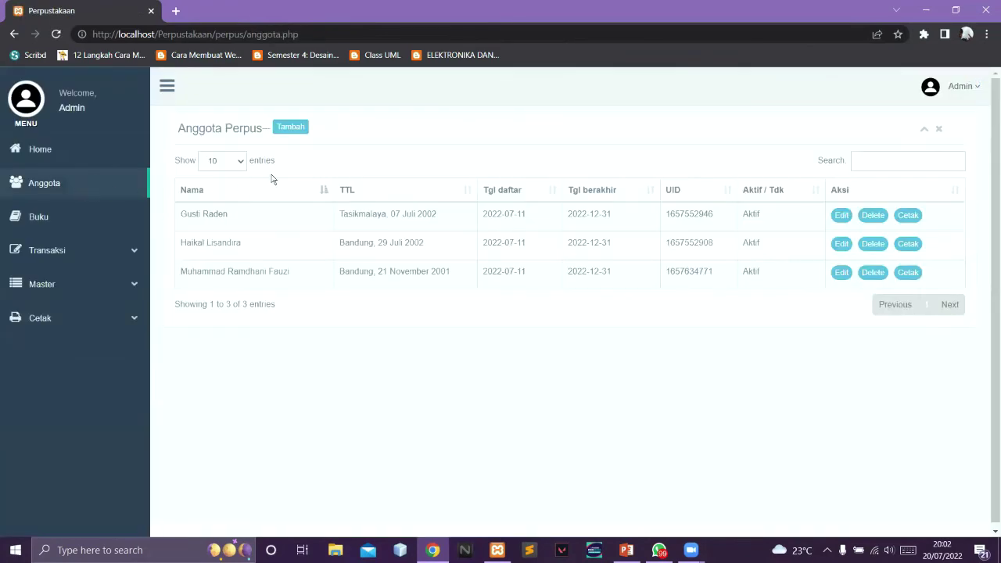
Start a new member, entering the member's name and birthplace/date 'Bandung, 29-07-'
left_click(297, 129)
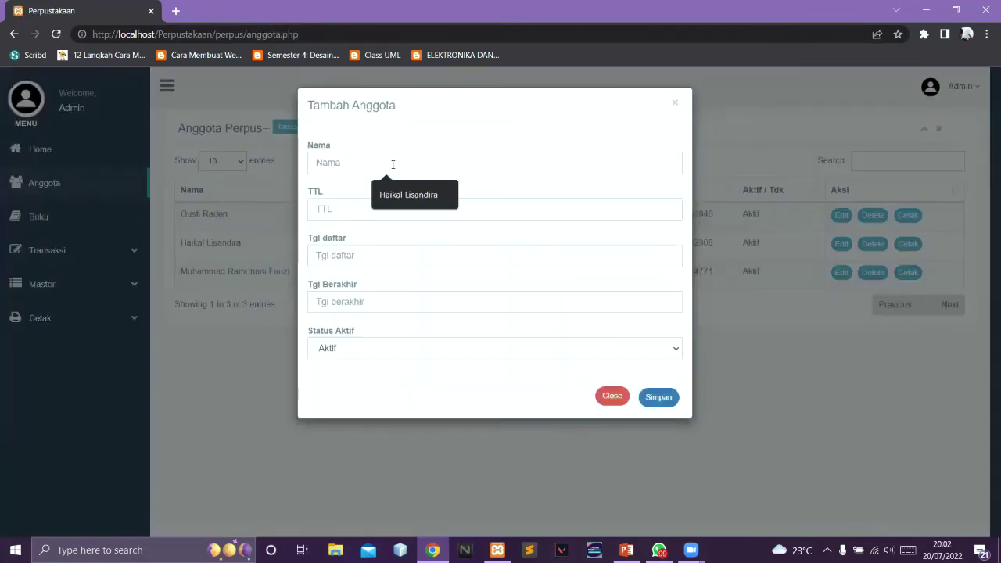
key("Caps_Lock")
type("H")
key("Caps_Lock")
type("aikal")
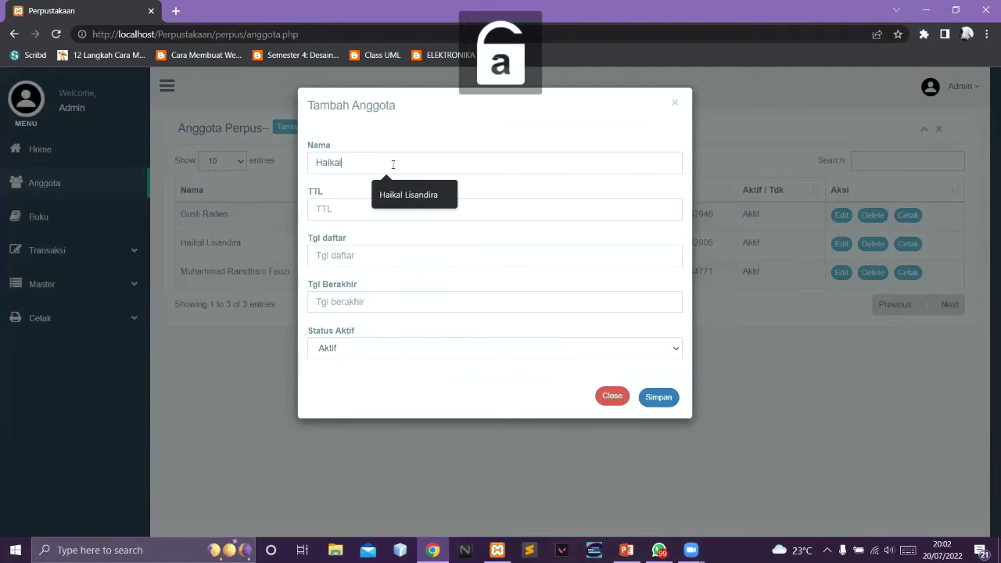
key("Tab")
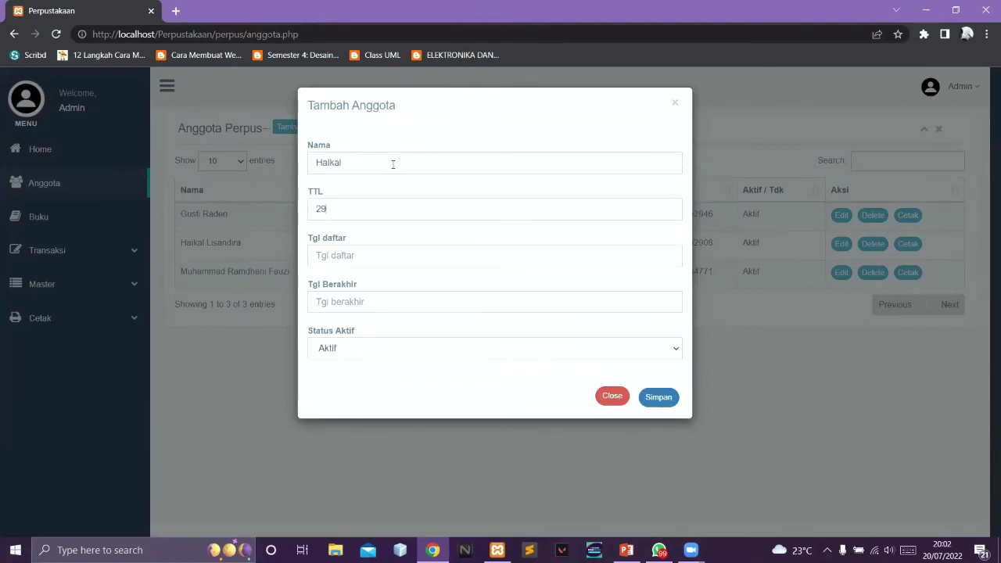
type("29-07-")
key("Home")
key("Caps_Lock")
type("B")
key("Caps_Lock")
type("andung")
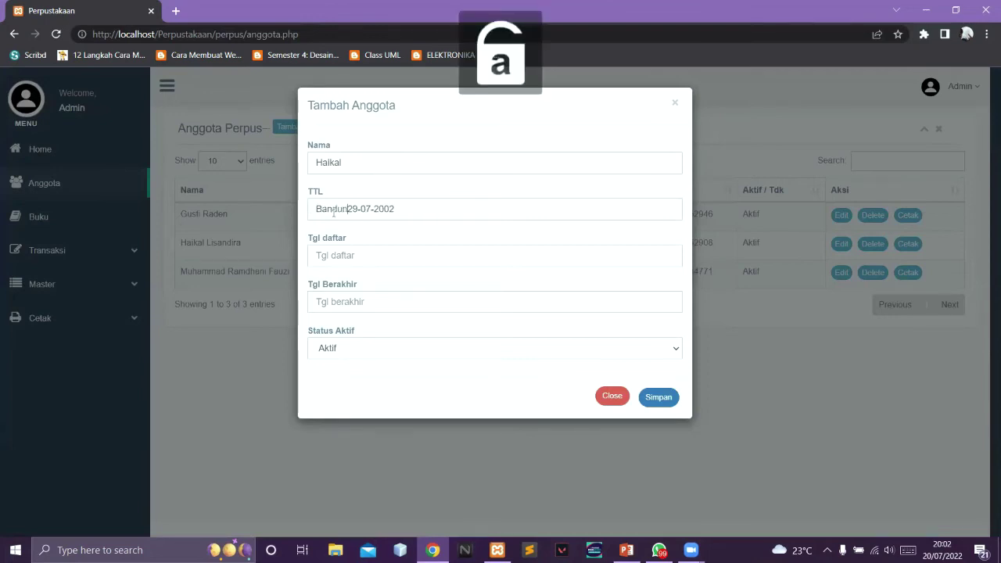
type(",")
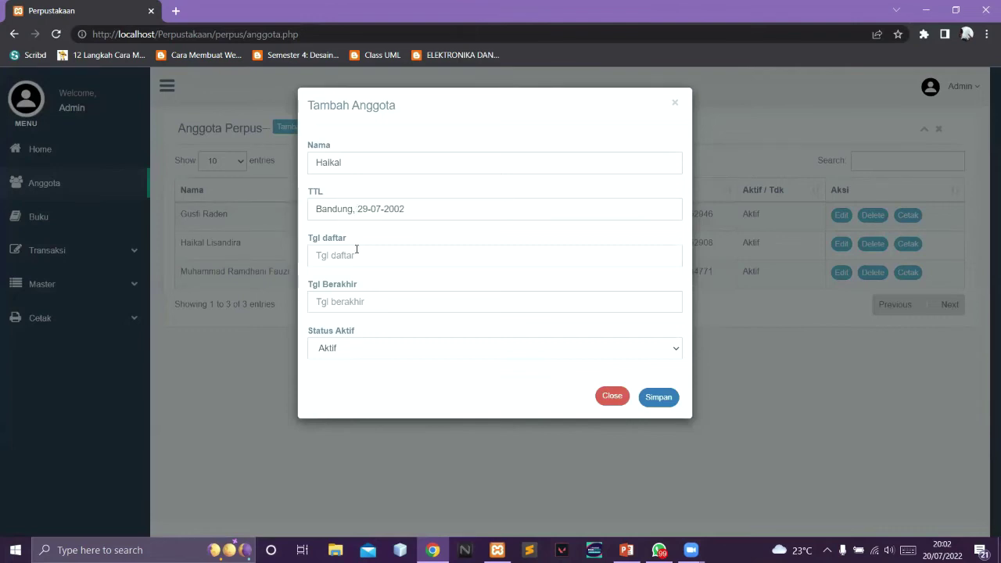
Set registration date 2022-07-20 and expiry 2022-07-22, then save the member
left_click(356, 251)
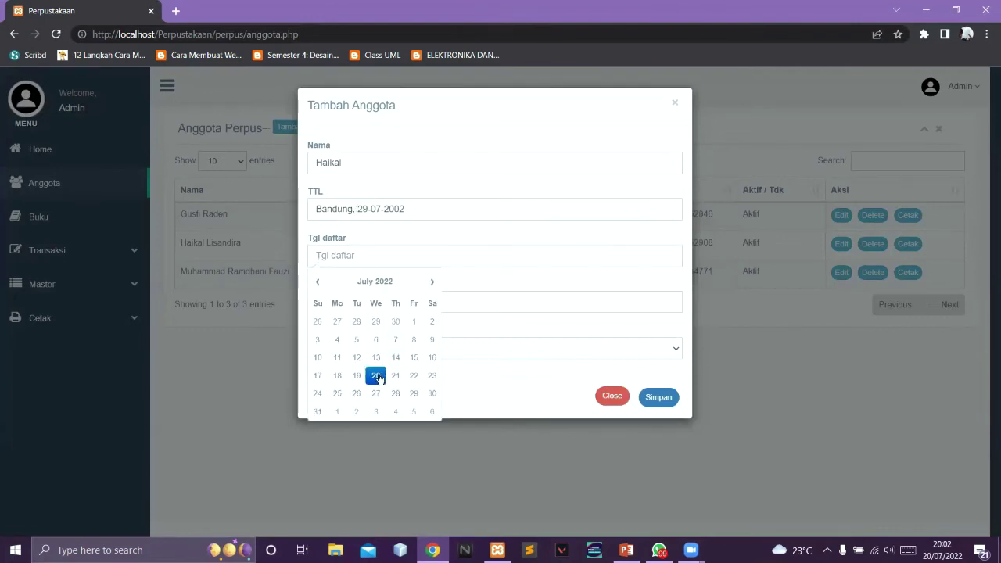
left_click(377, 377)
left_click(371, 302)
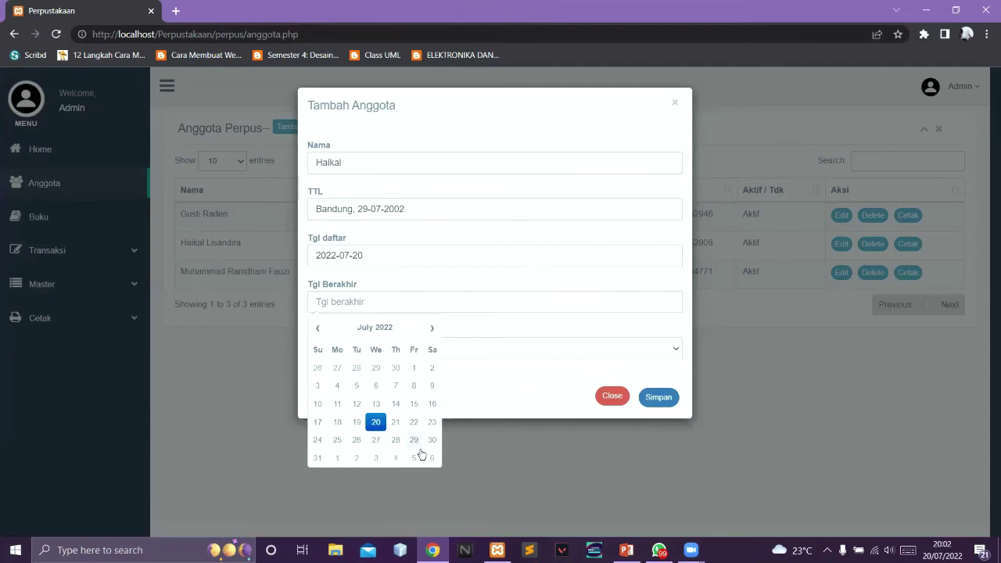
left_click(414, 423)
left_click(671, 398)
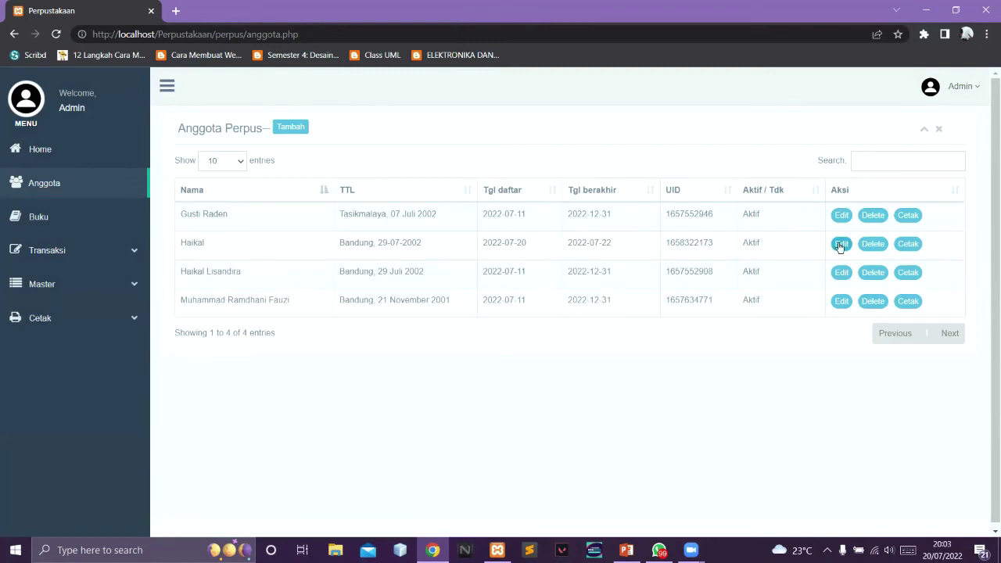
Edit the new member's name and change the expiry date to 2022-07-23
left_click(840, 245)
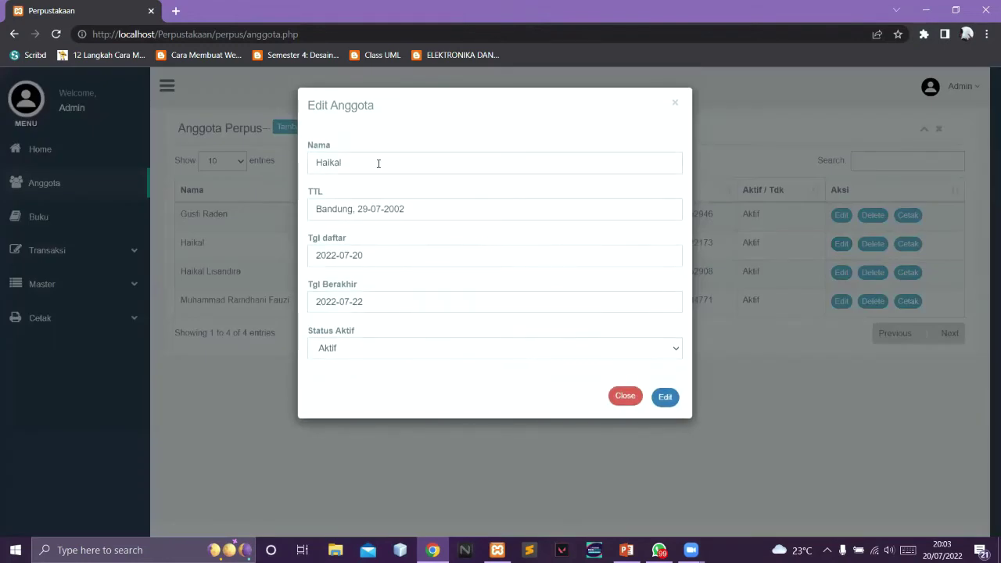
left_click(379, 164)
type("Lisandira")
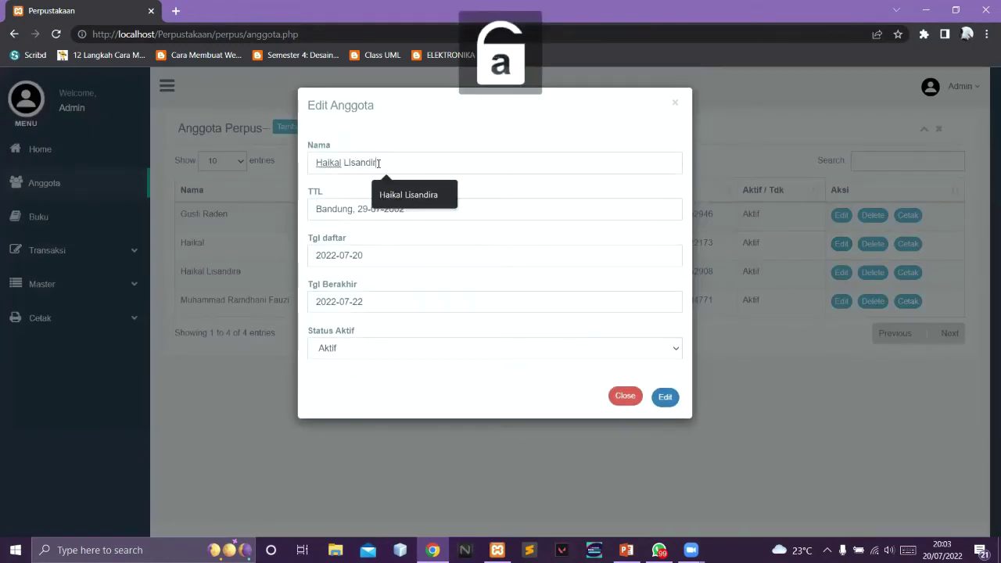
type("a")
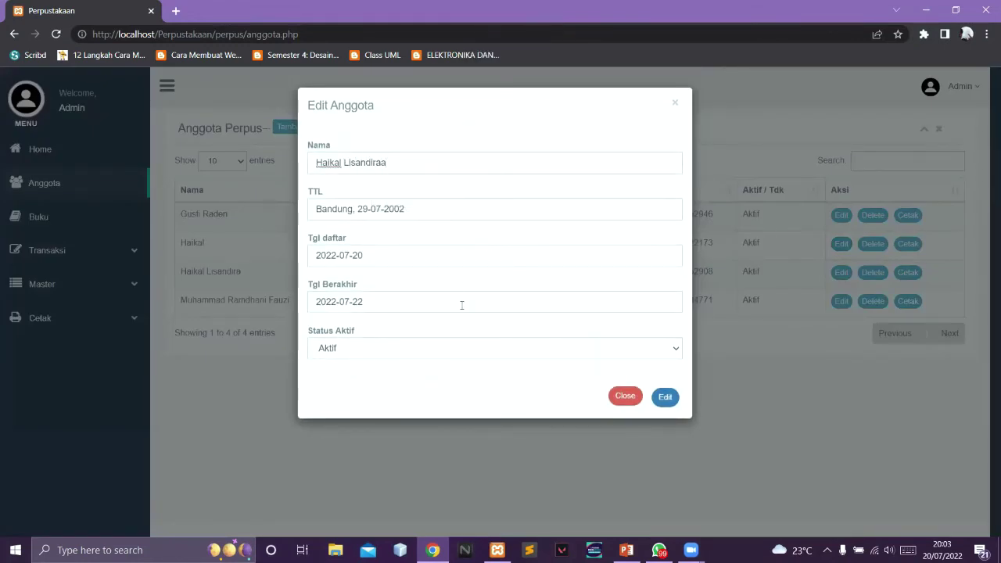
left_click(444, 305)
left_click(433, 419)
left_click(665, 397)
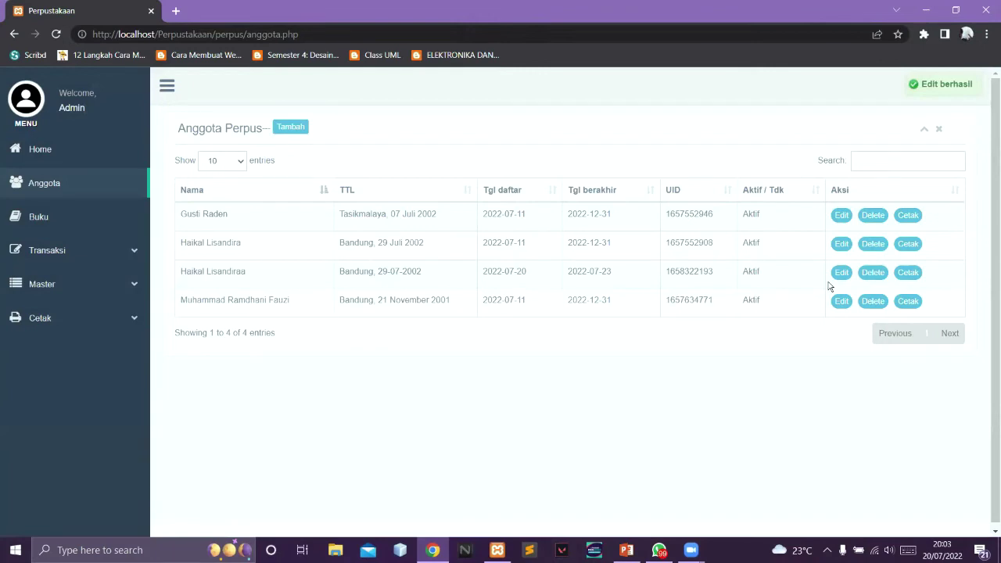
Delete the edited member, then preview and close the second member's library card
left_click(877, 274)
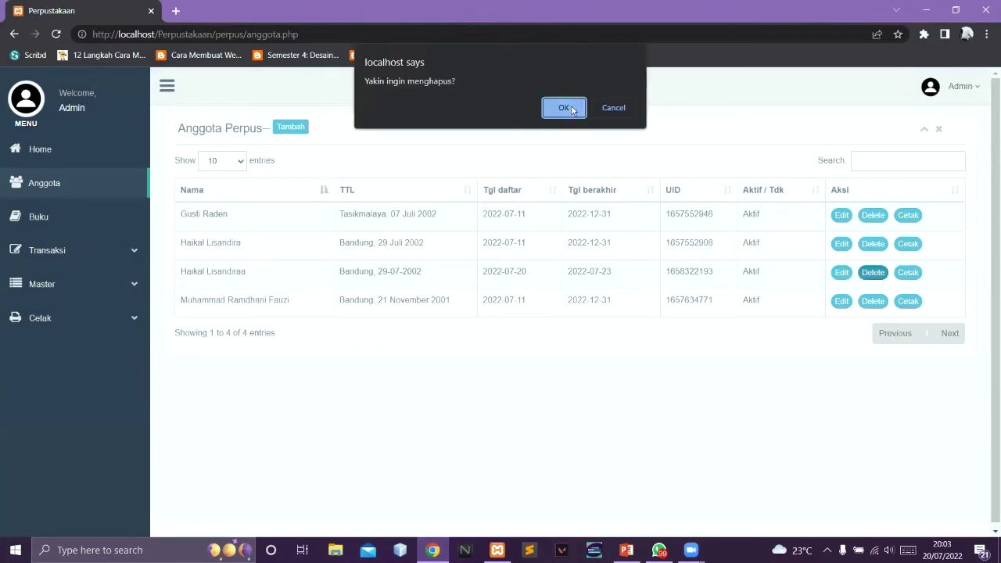
left_click(564, 108)
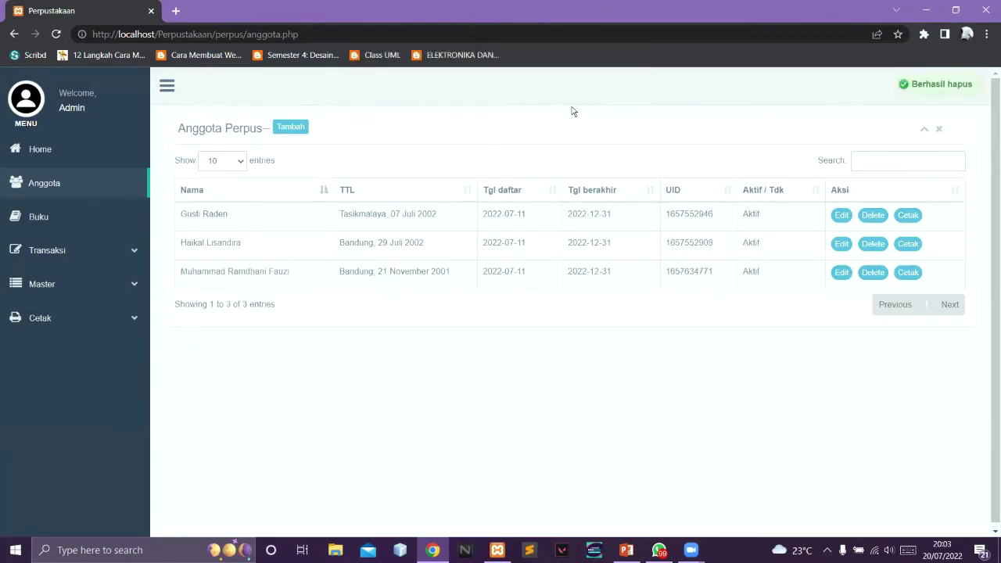
left_click(908, 244)
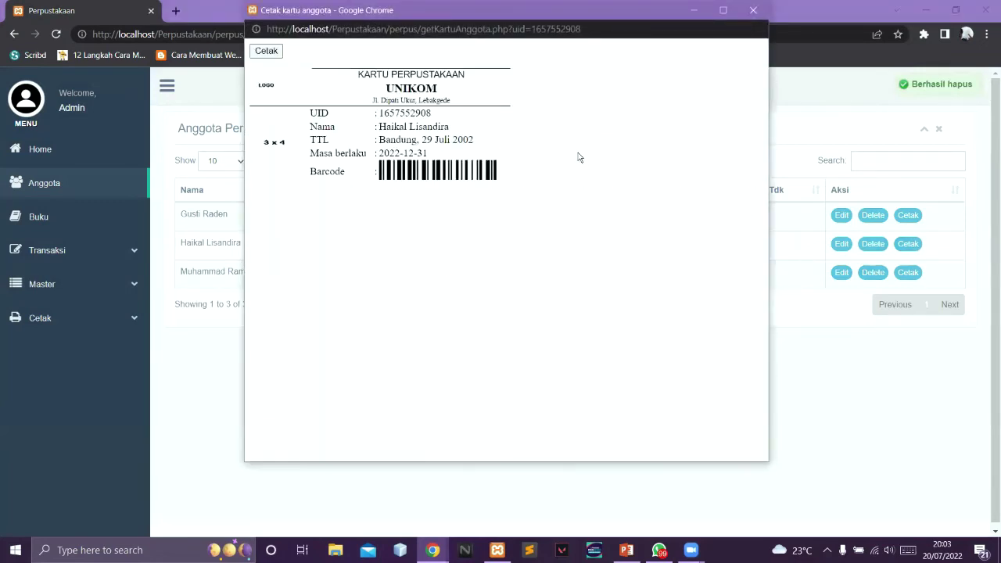
left_click(747, 14)
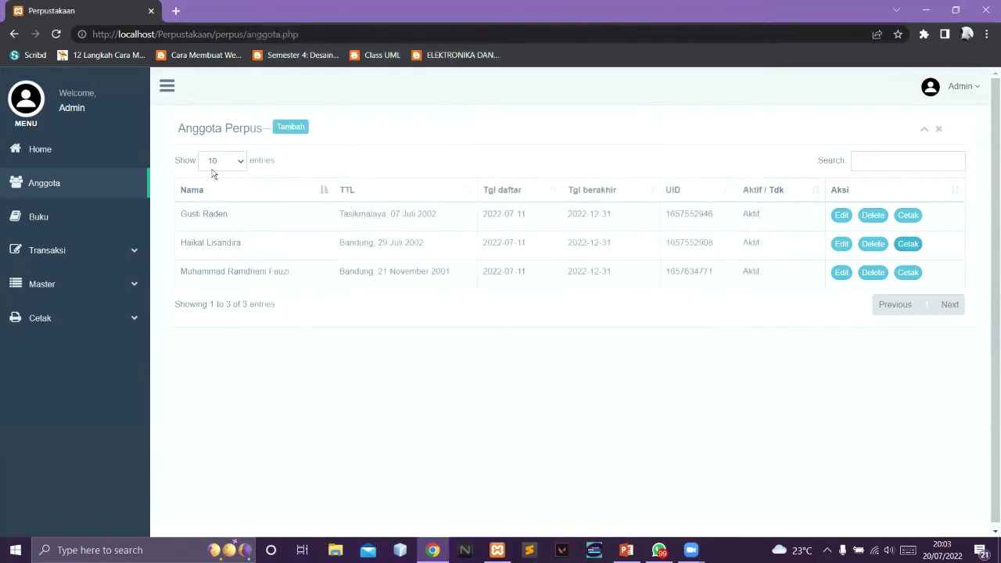
left_click(83, 219)
Start a new book titled 'Bebas' and enter the author's name
left_click(275, 127)
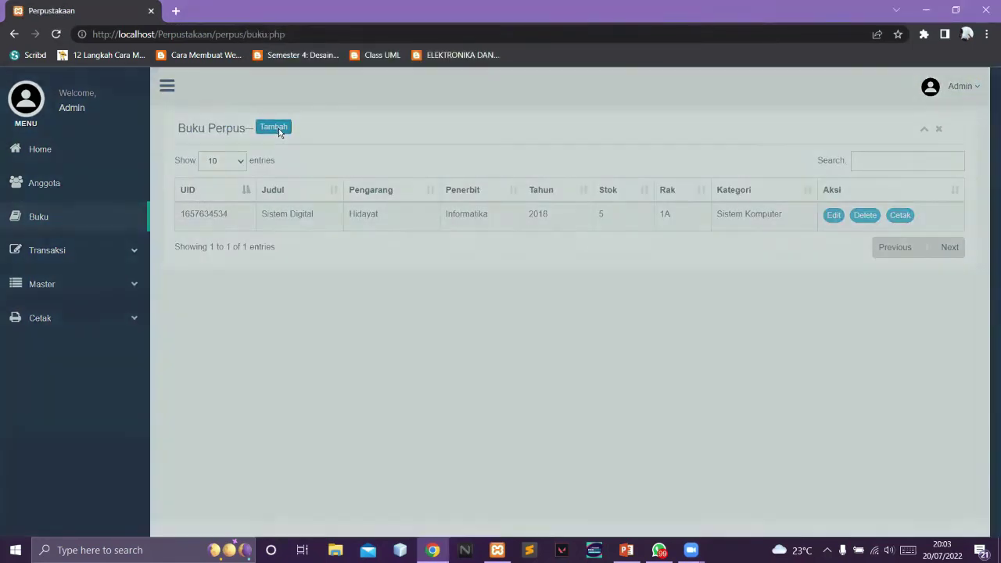
left_click(409, 165)
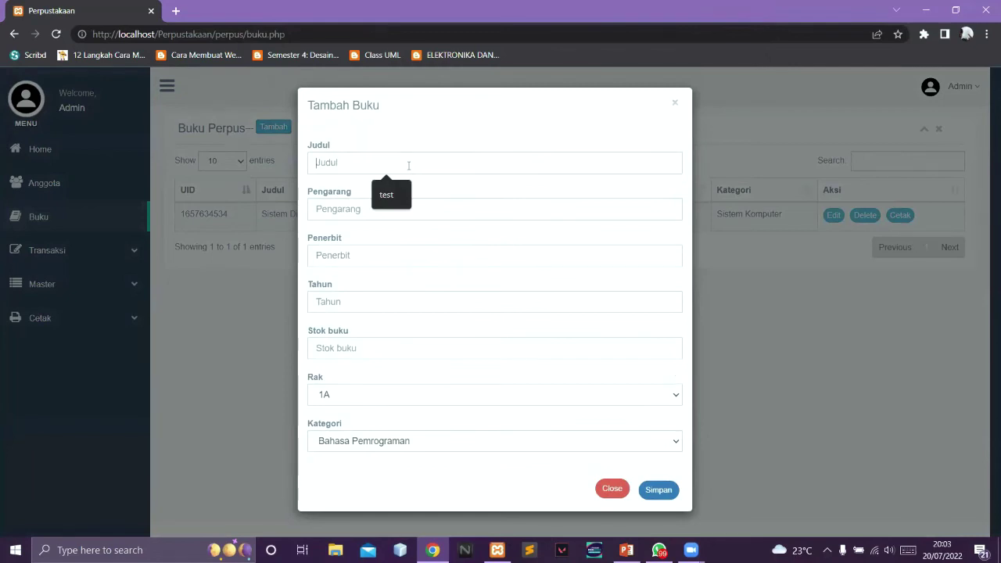
key("Caps_Lock")
type("B")
key("Caps_Lock")
type("bea")
key("BackSpace")
key("BackSpace")
key("BackSpace")
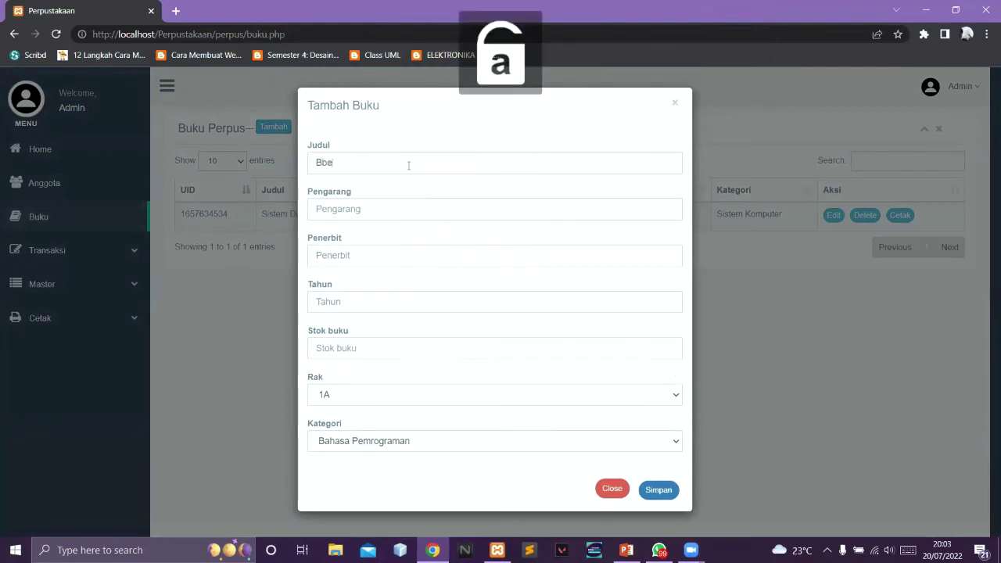
type("eba")
key("Tab")
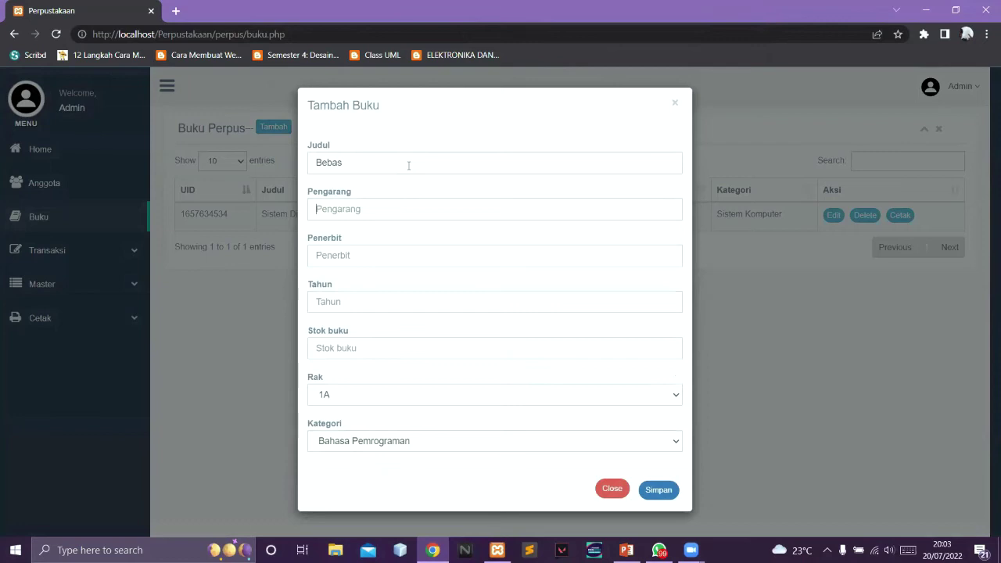
key("Caps_Lock")
type("H")
key("Caps_Lock")
type("aikal")
Give it publisher Gramed, year 2020, stock 2, category Sistem Komputer, and save
key("Tab")
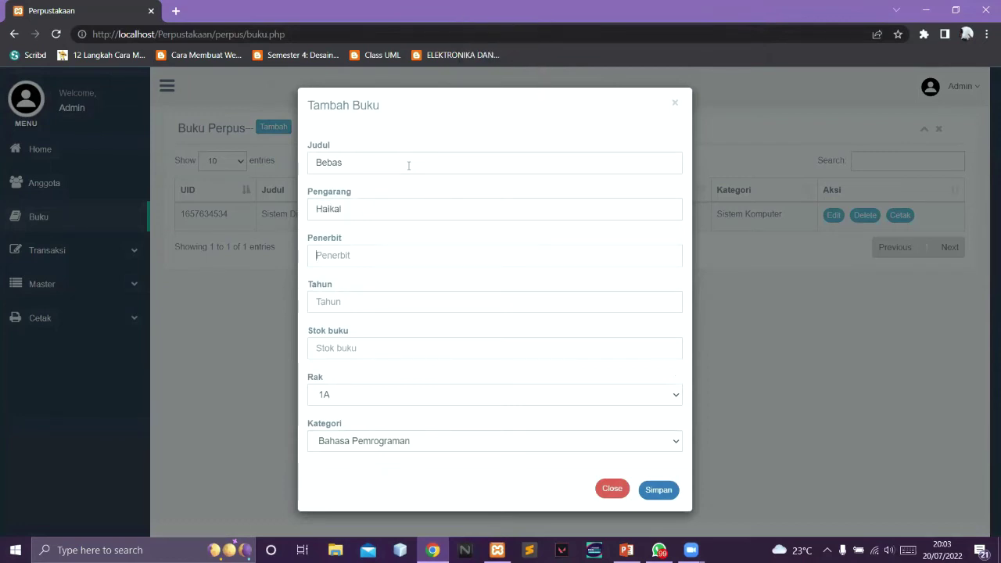
key("Caps_Lock")
type("G")
key("Caps_Lock")
type("ramed")
key("Tab")
type("2002")
key("BackSpace")
key("BackSpace")
type("20")
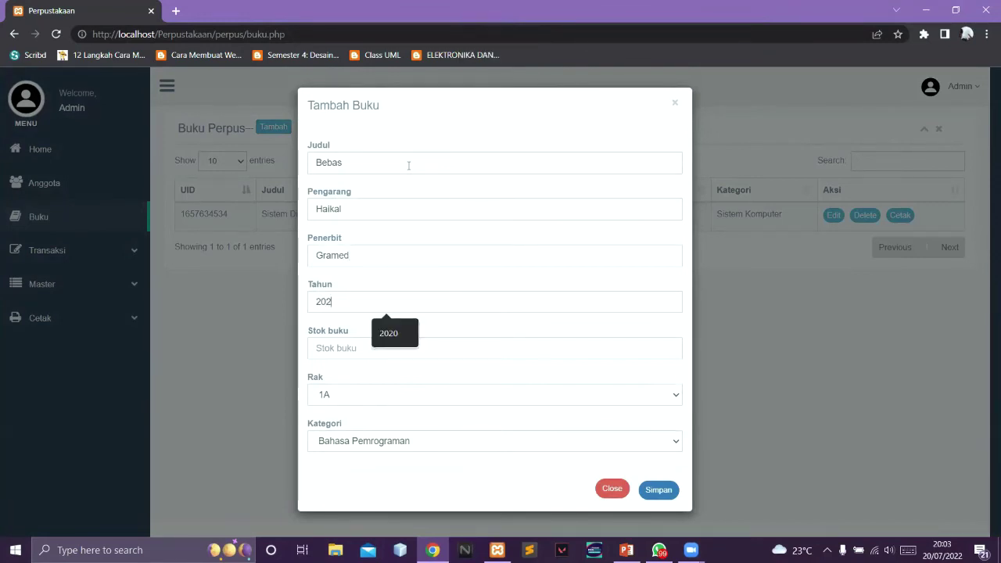
key("Tab")
type("2")
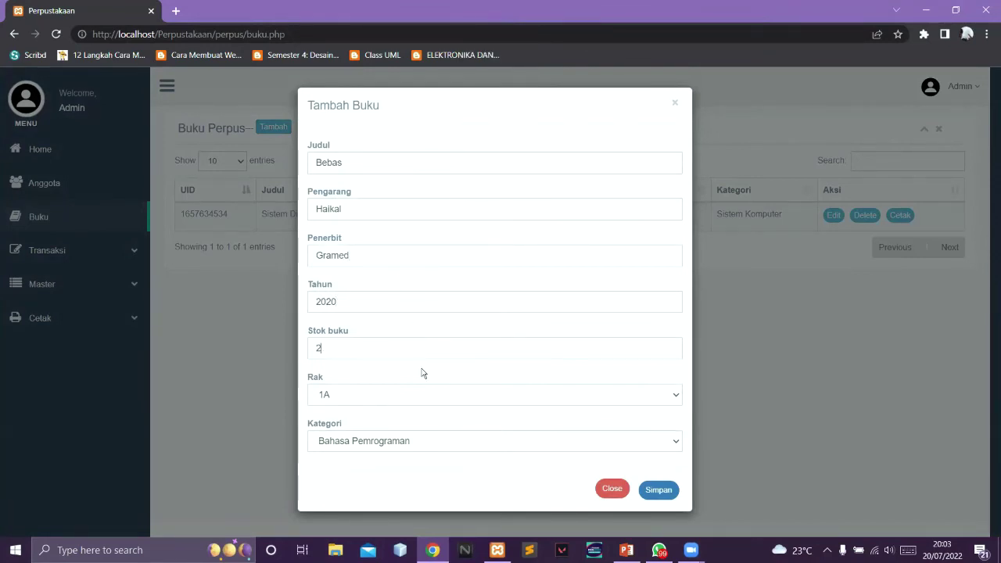
left_click(495, 443)
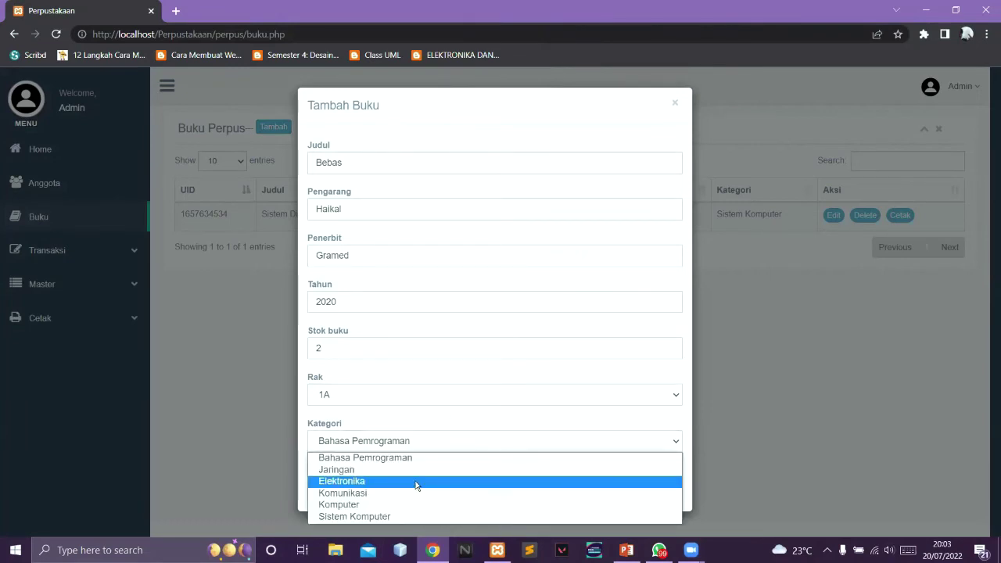
left_click(409, 516)
left_click(657, 490)
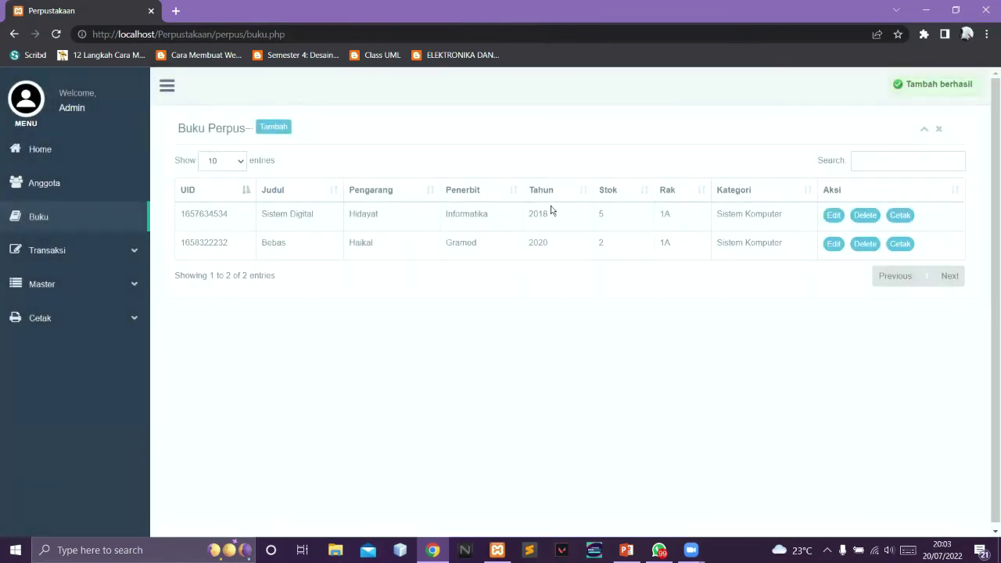
Retitle the book Bebas to 'Bebas 123', then delete that book
left_click(836, 245)
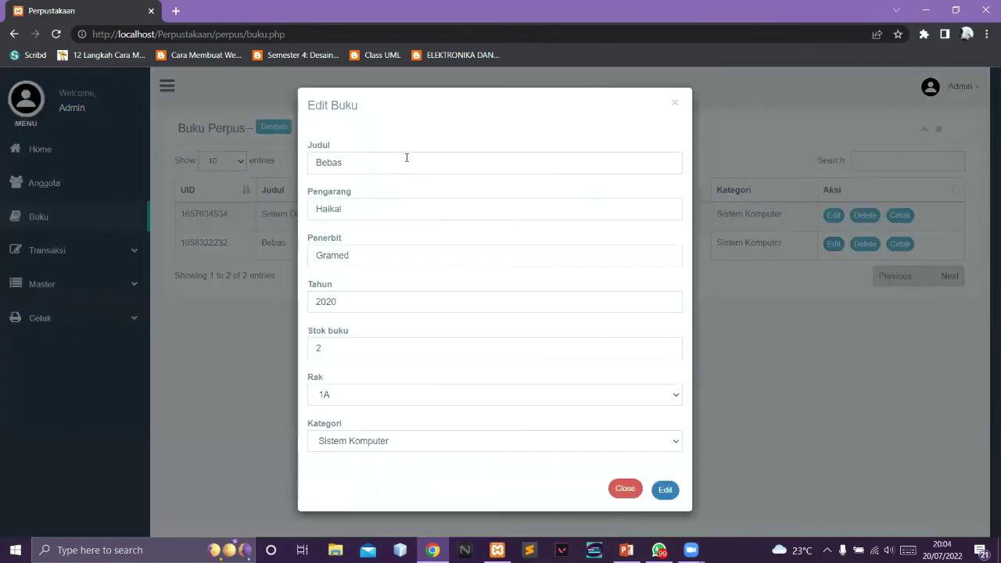
left_click(403, 165)
type("123")
left_click(666, 489)
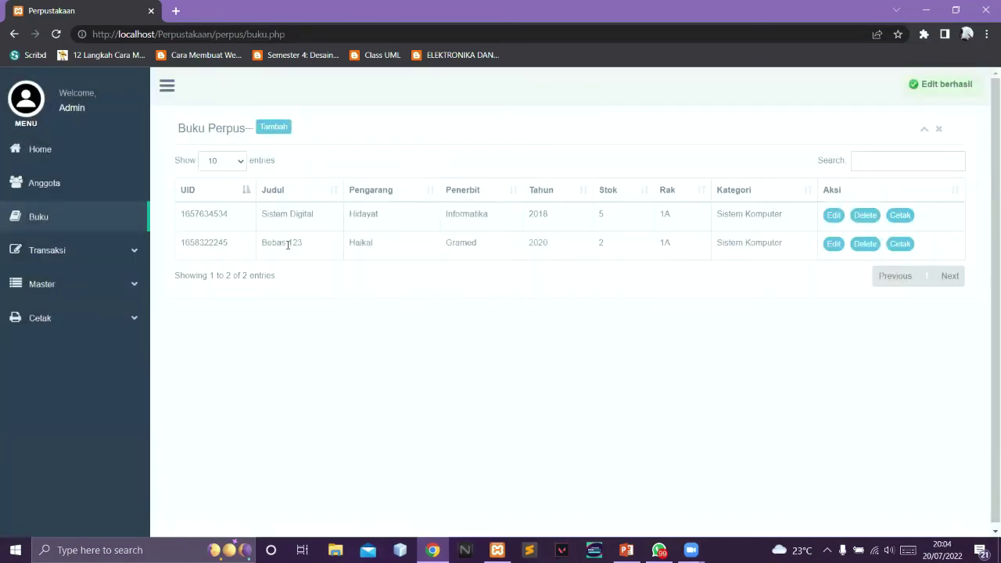
left_click(865, 244)
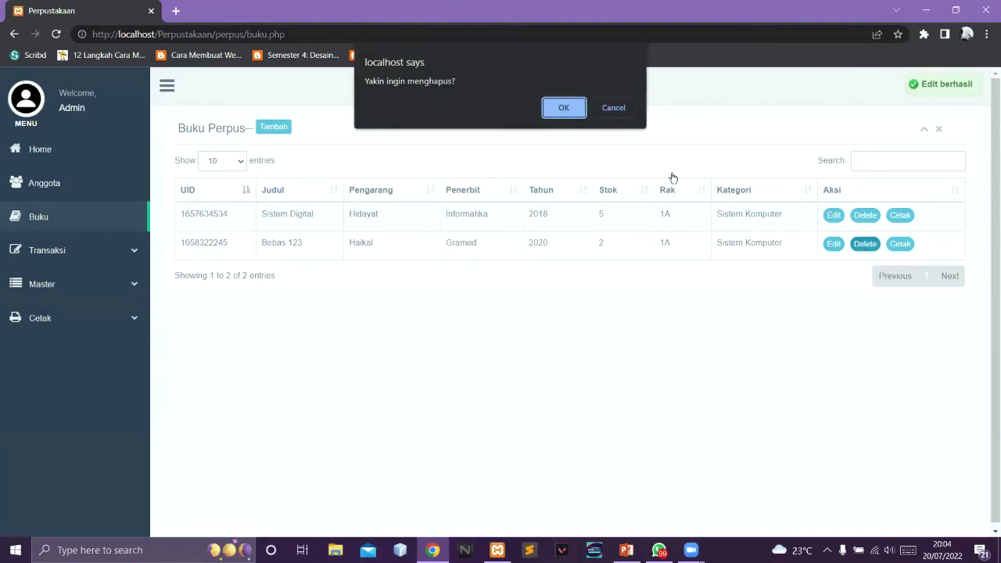
left_click(566, 107)
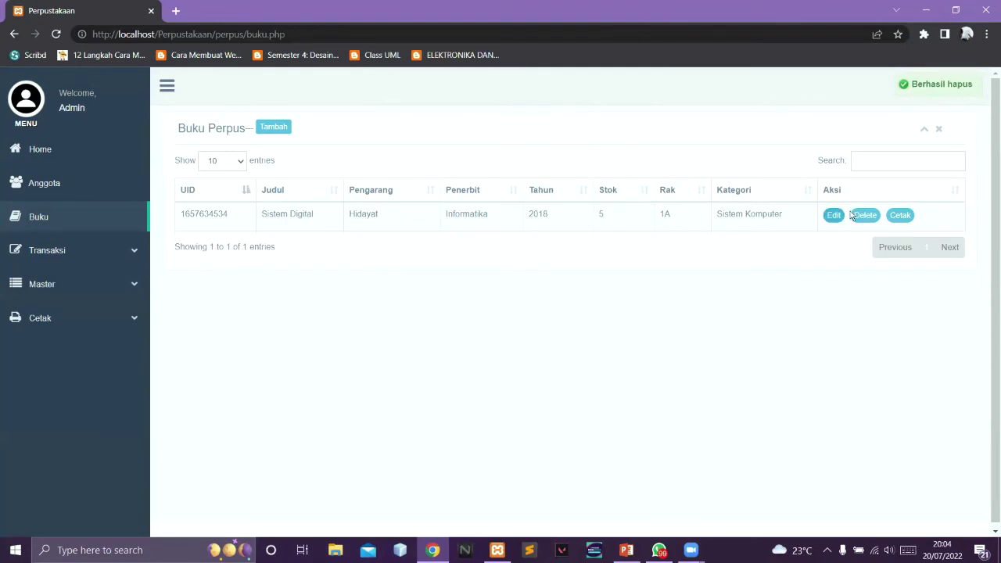
Preview and close the Sistem Digital barcode label, then expand Transaksi in the sidebar
left_click(900, 215)
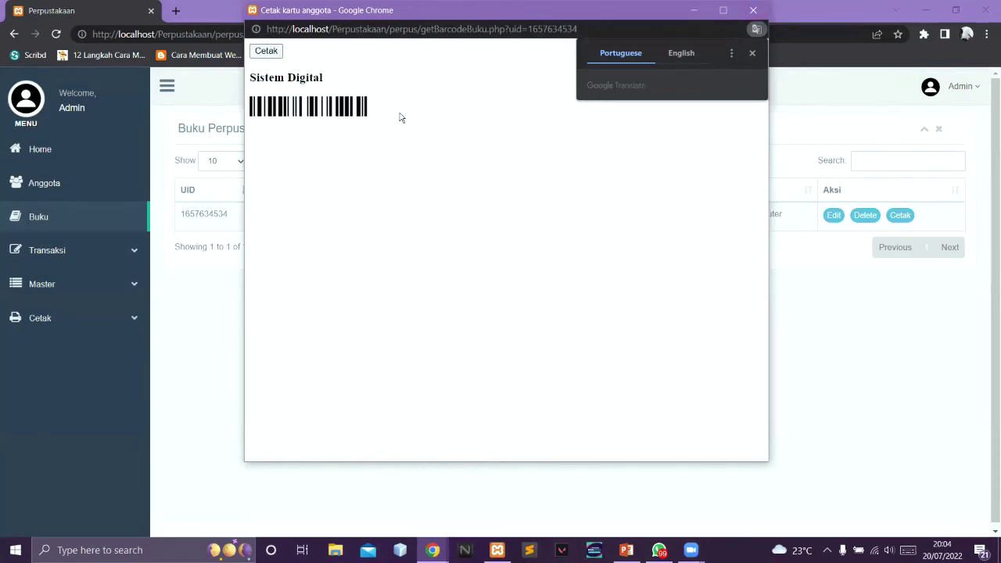
left_click(753, 10)
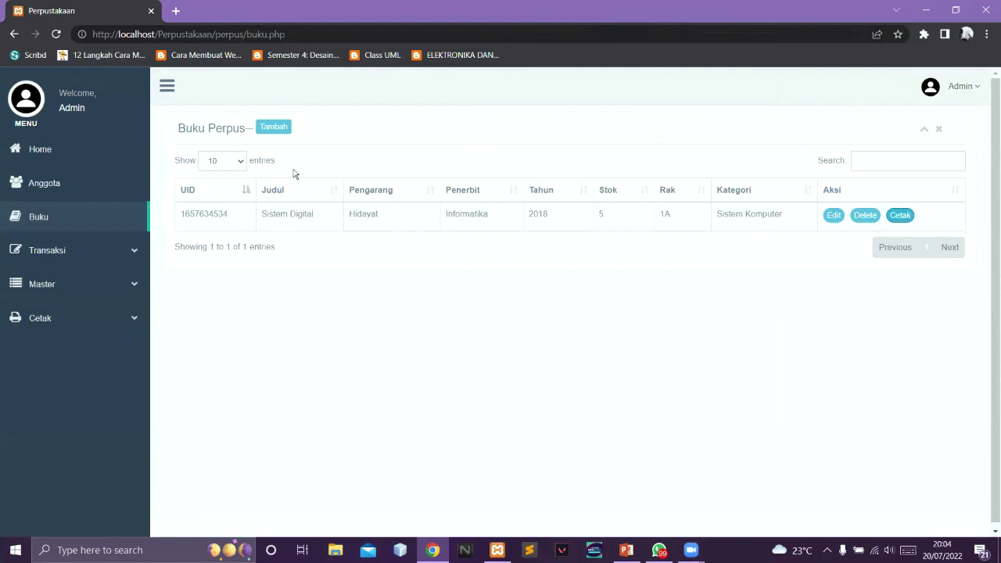
left_click(115, 249)
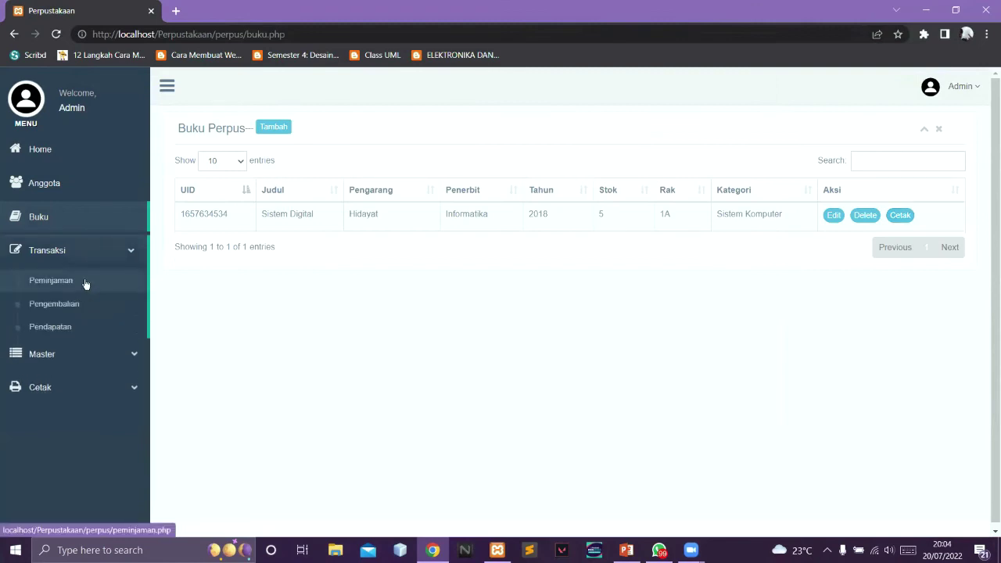
Look up the second member's UID and enter it in the loan form's member ID
left_click(85, 284)
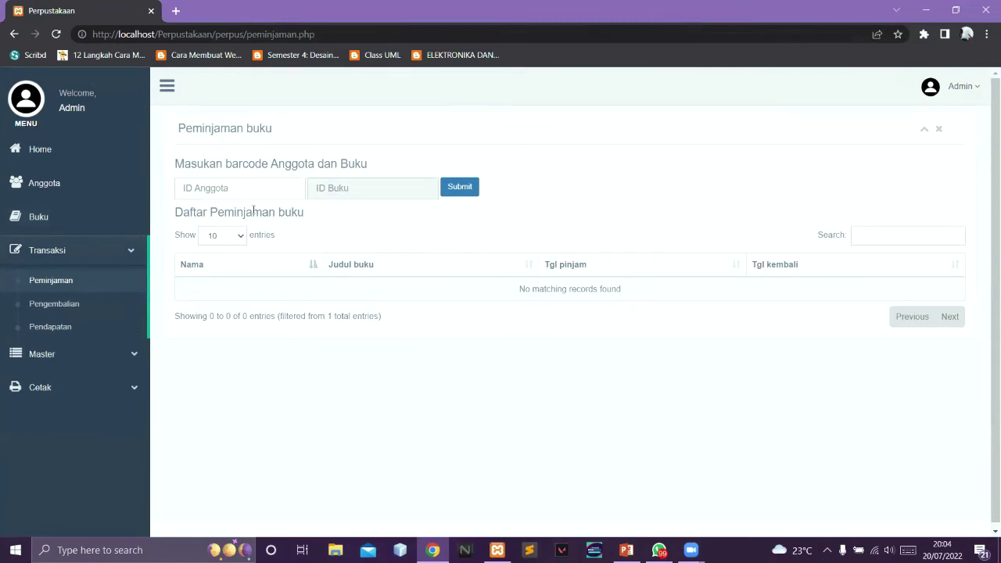
left_click(69, 188)
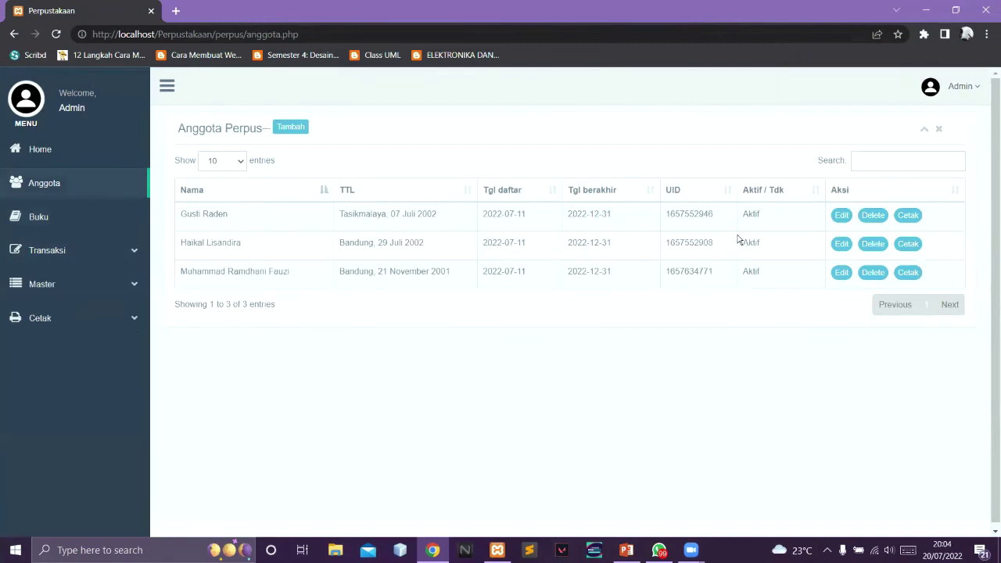
left_click_drag(723, 245, 667, 245)
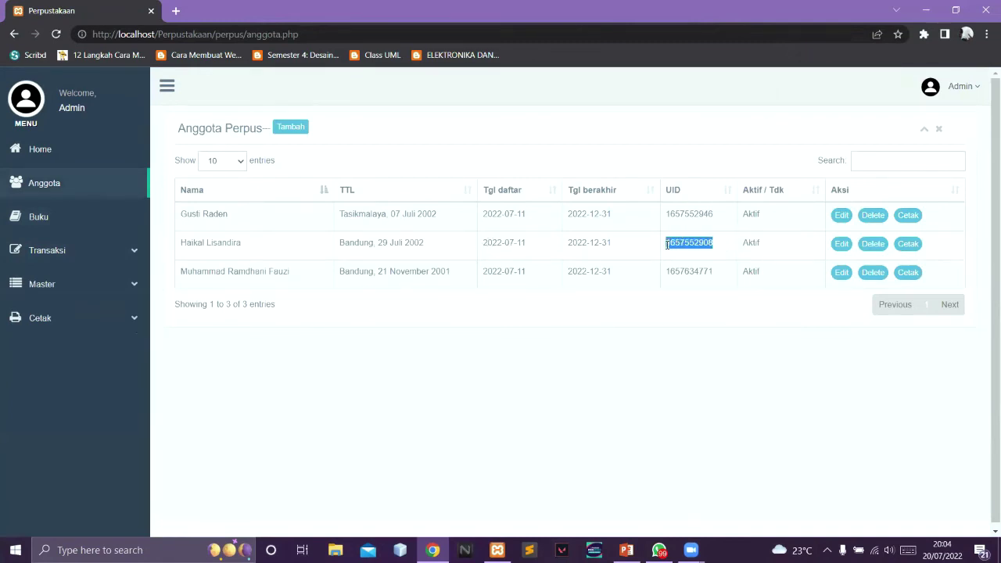
left_click(75, 227)
left_click(74, 258)
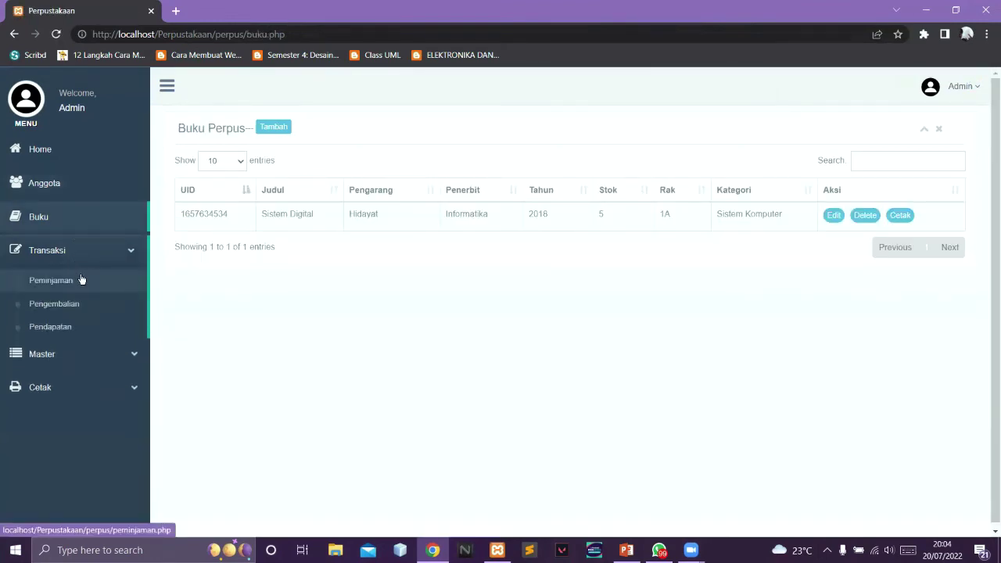
left_click(82, 280)
left_click(248, 189)
type("1657552908")
Copy the Sistem Digital book UID from a new tab, paste it, and submit the loan
right_click(59, 219)
left_click(86, 225)
left_click(207, 11)
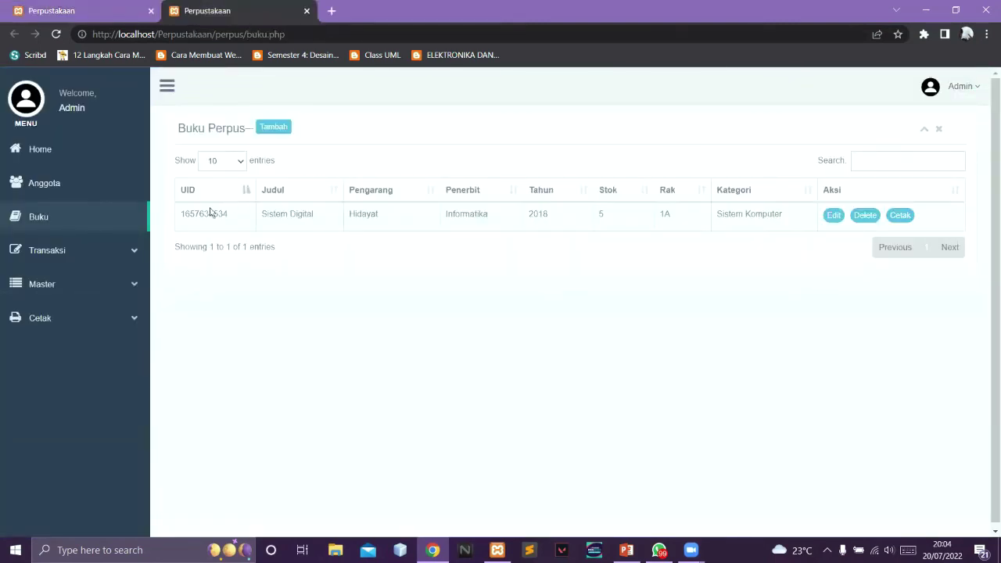
left_click_drag(227, 214, 181, 213)
key("ctrl+c")
left_click(307, 11)
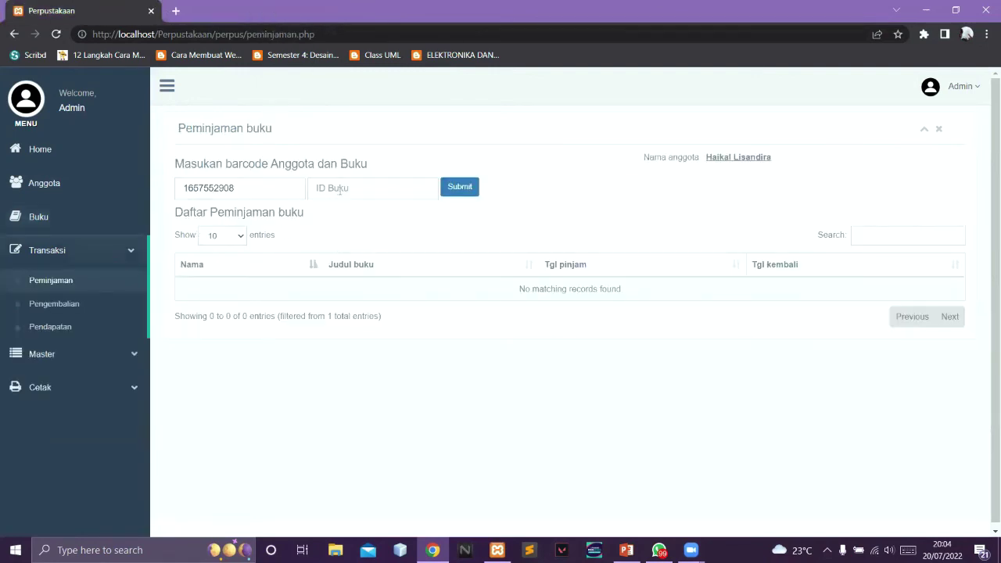
key("ctrl+v")
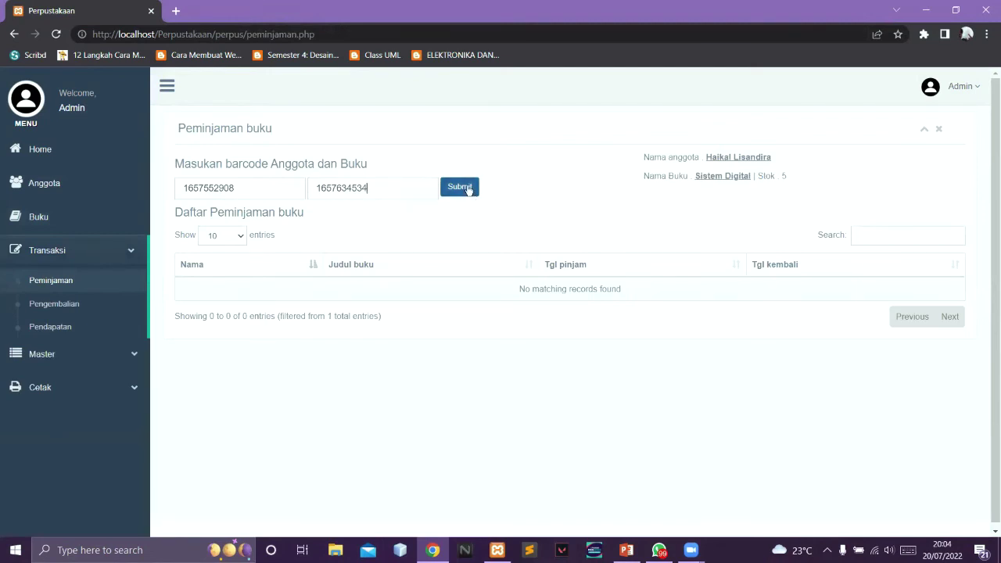
left_click(461, 188)
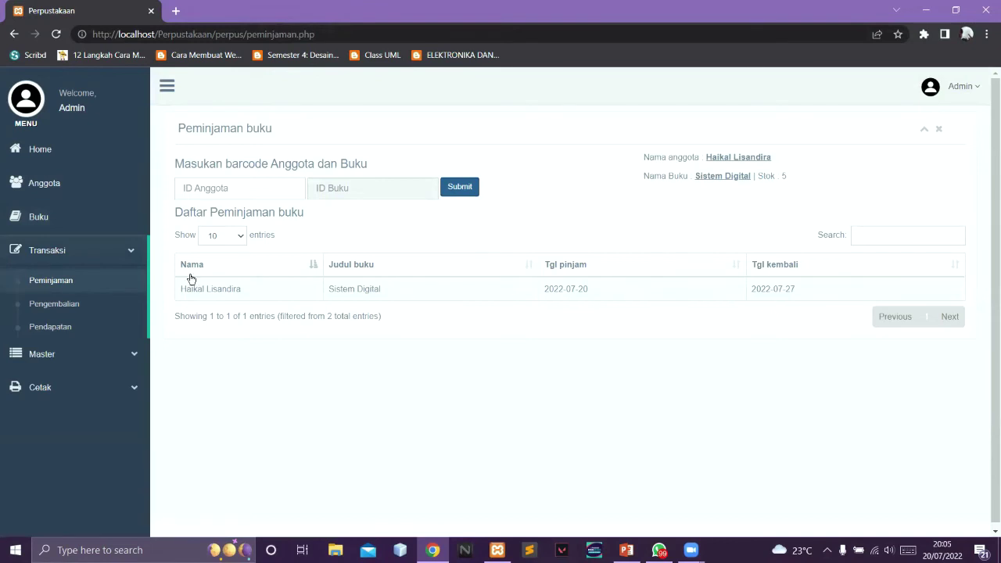
left_click(76, 305)
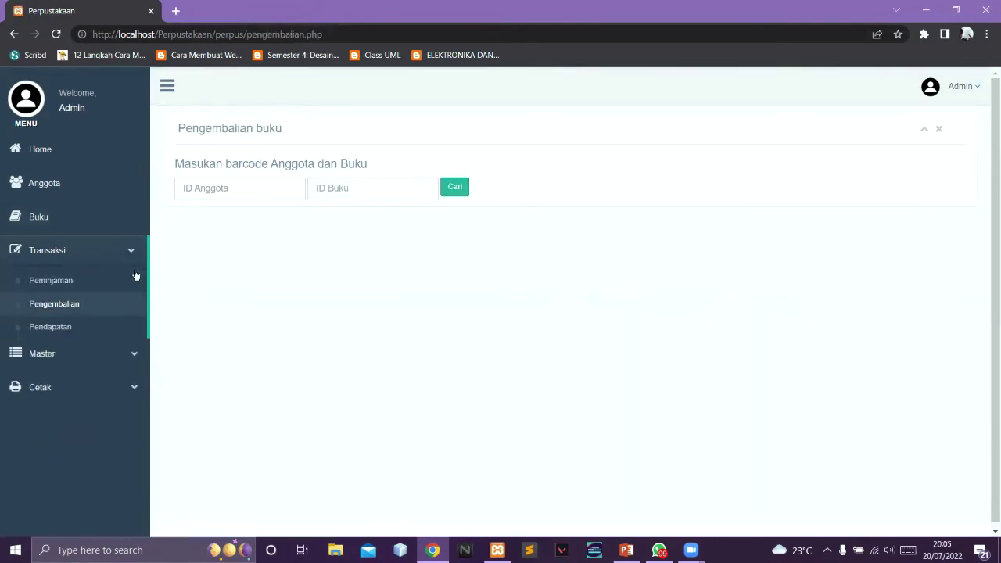
left_click(254, 187)
left_click(331, 191)
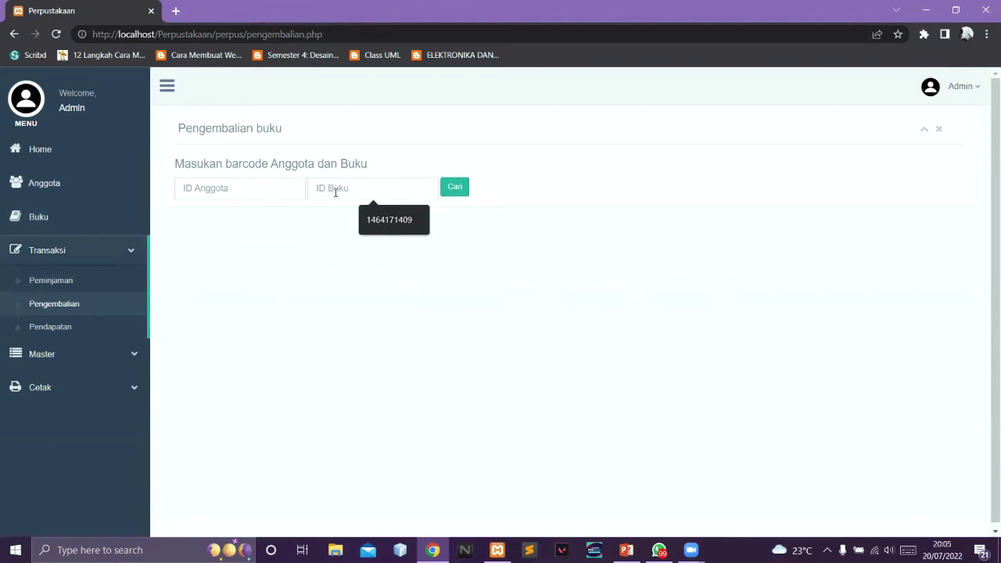
type("1657634534")
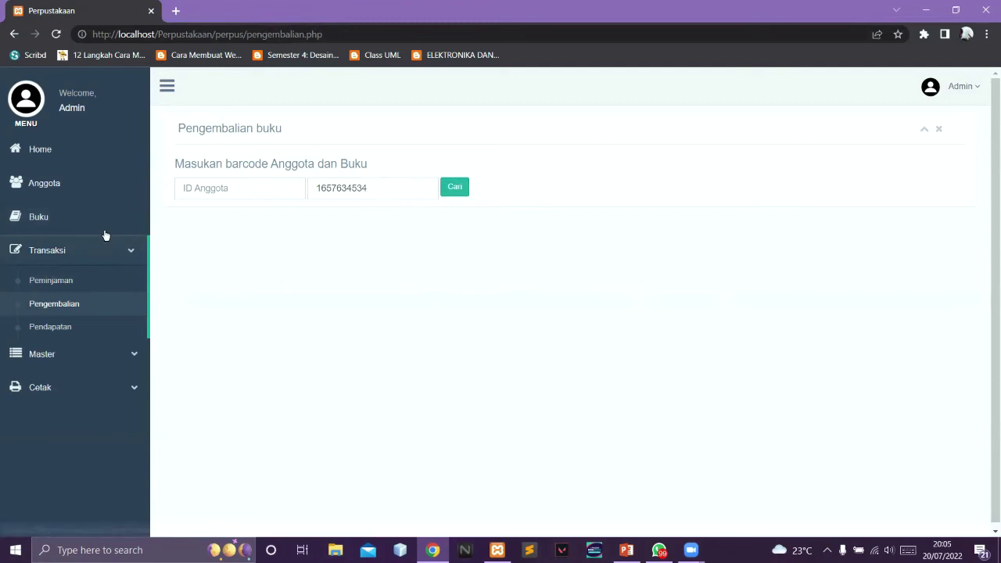
left_click(64, 191)
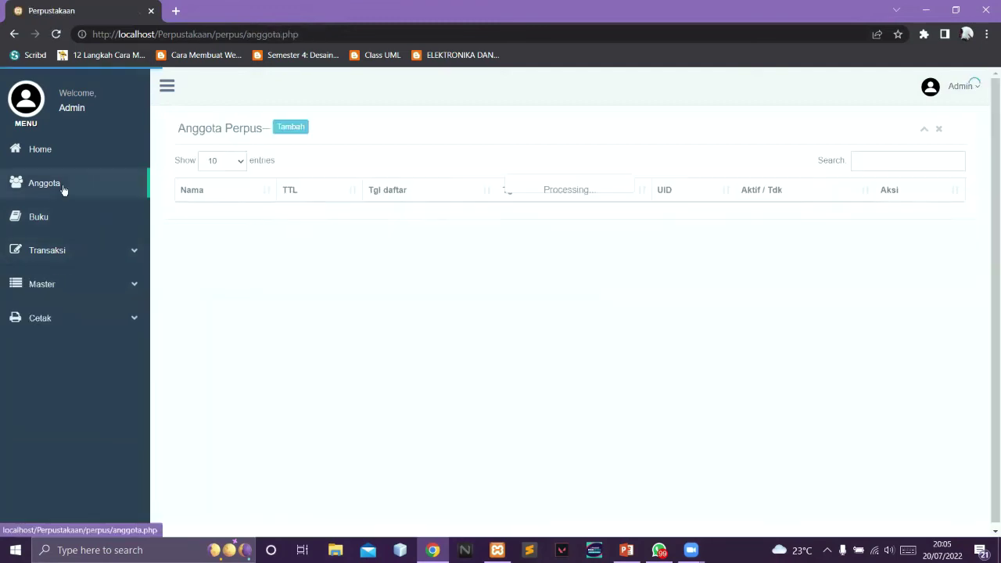
left_click_drag(714, 244, 667, 244)
key("ctrl+c")
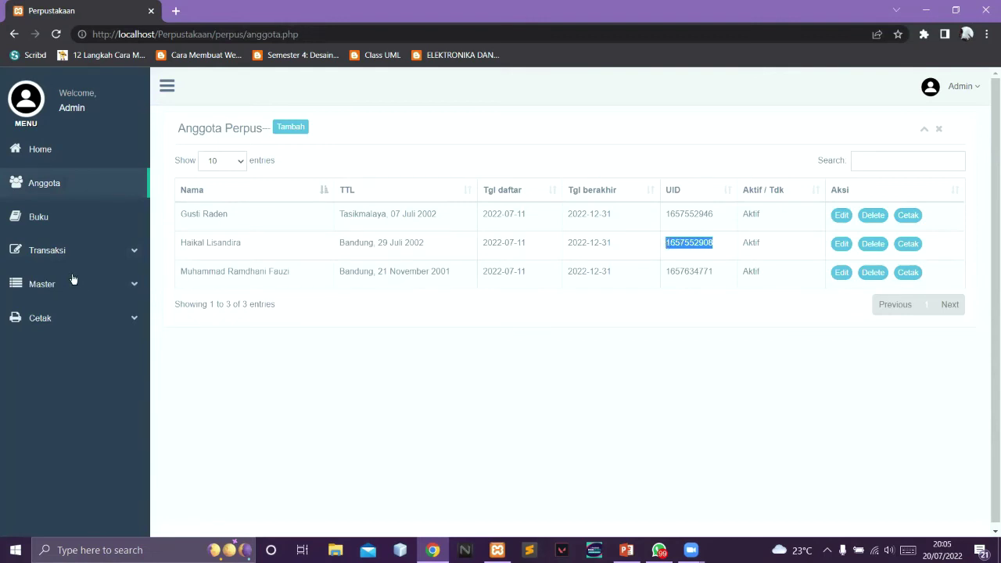
left_click(74, 251)
left_click(78, 303)
left_click(250, 189)
key("ctrl+v")
right_click(83, 217)
left_click(134, 219)
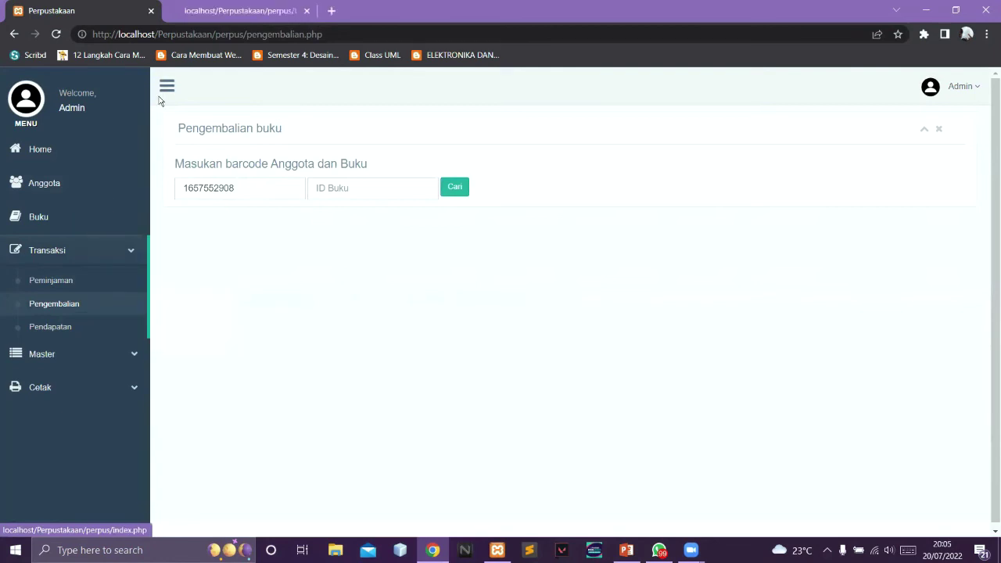
left_click(249, 11)
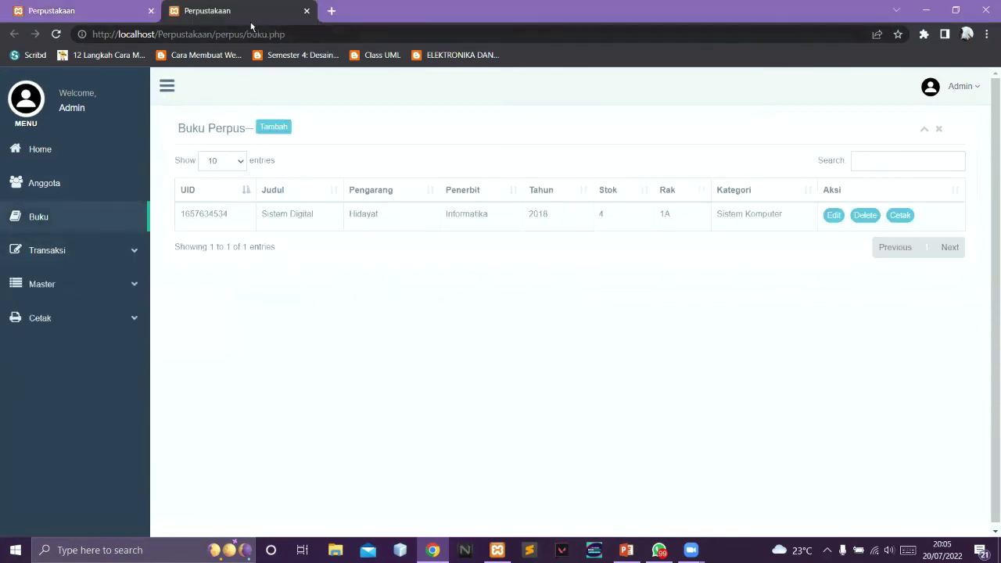
left_click_drag(241, 219, 184, 213)
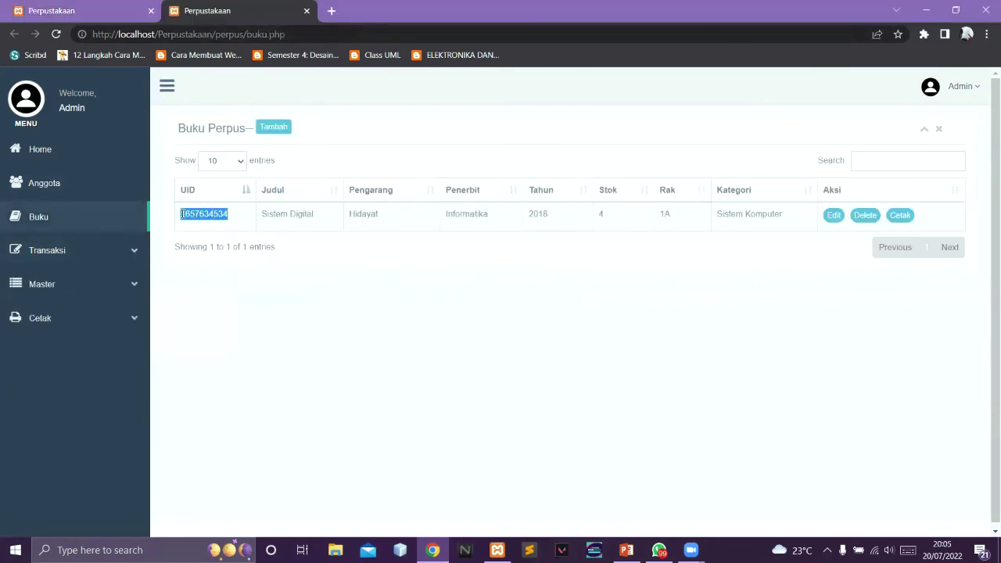
key("ctrl+c")
left_click(307, 11)
left_click(363, 185)
key("ctrl+v")
left_click(463, 189)
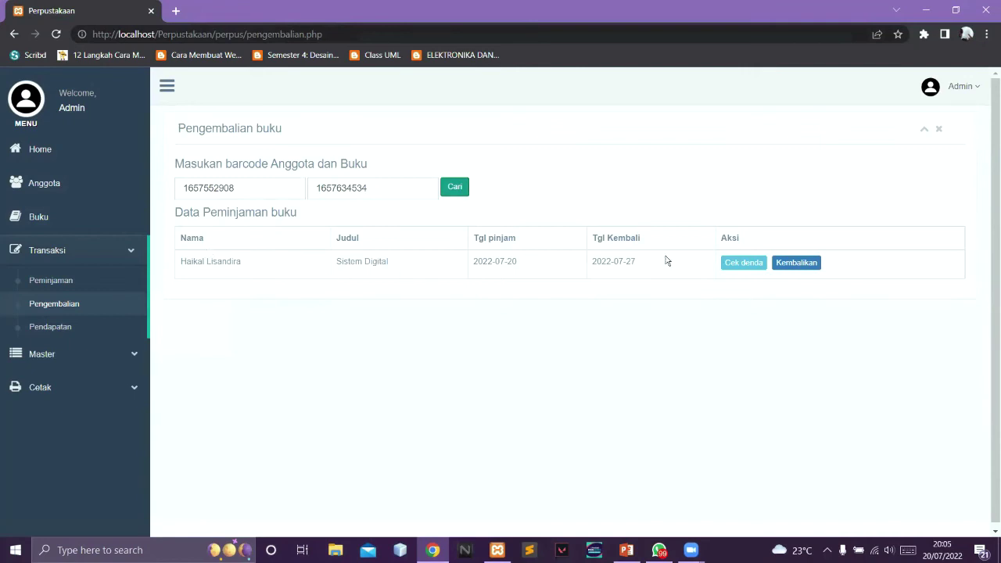
Check the late fine (none) and return Sistem Digital, confirming the return
left_click(727, 266)
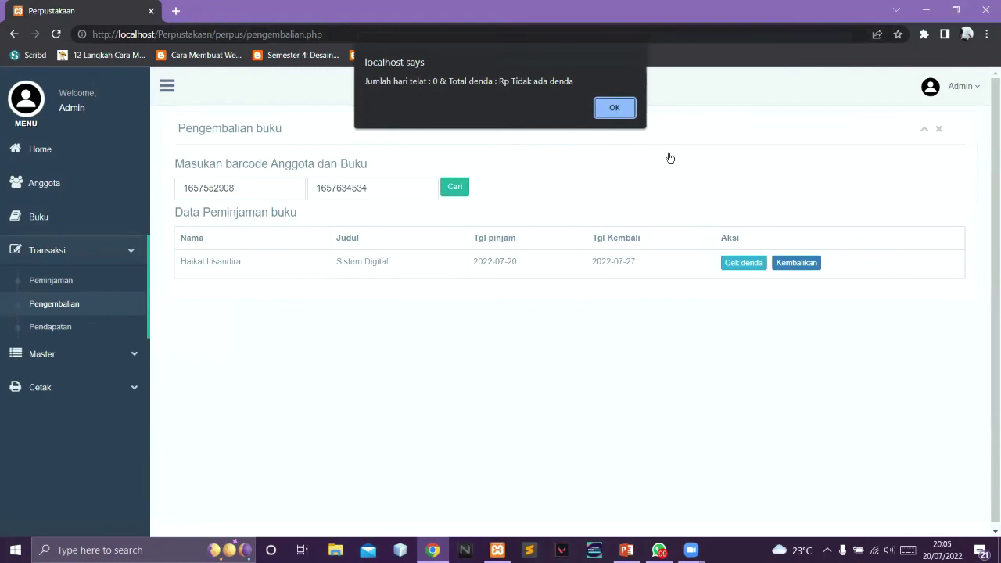
left_click(622, 109)
left_click(794, 264)
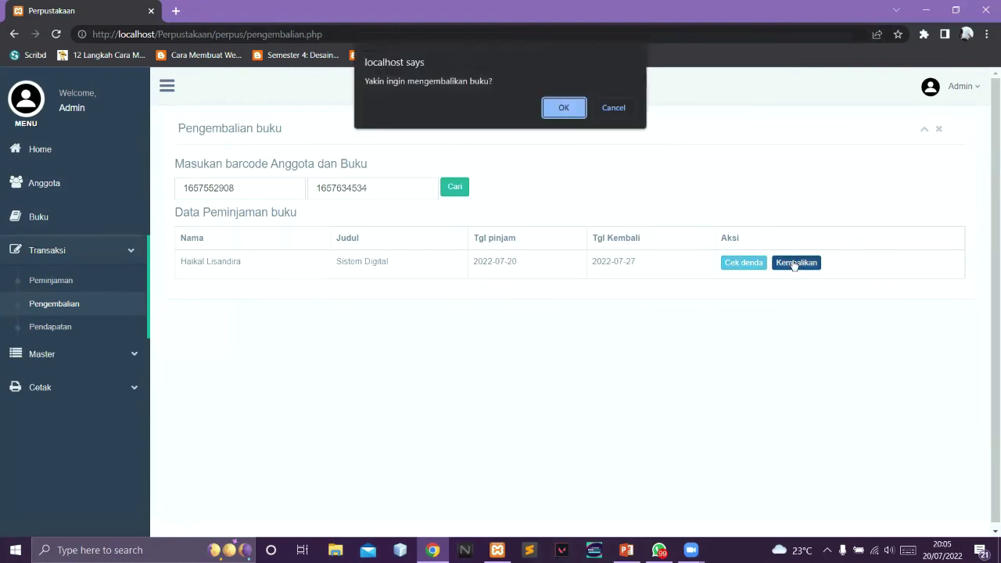
left_click(574, 110)
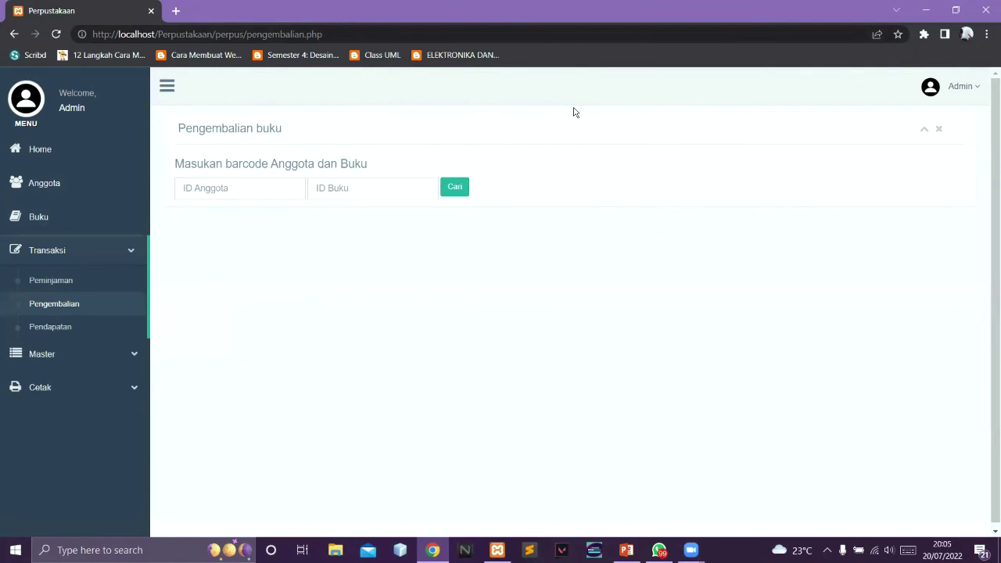
left_click(85, 326)
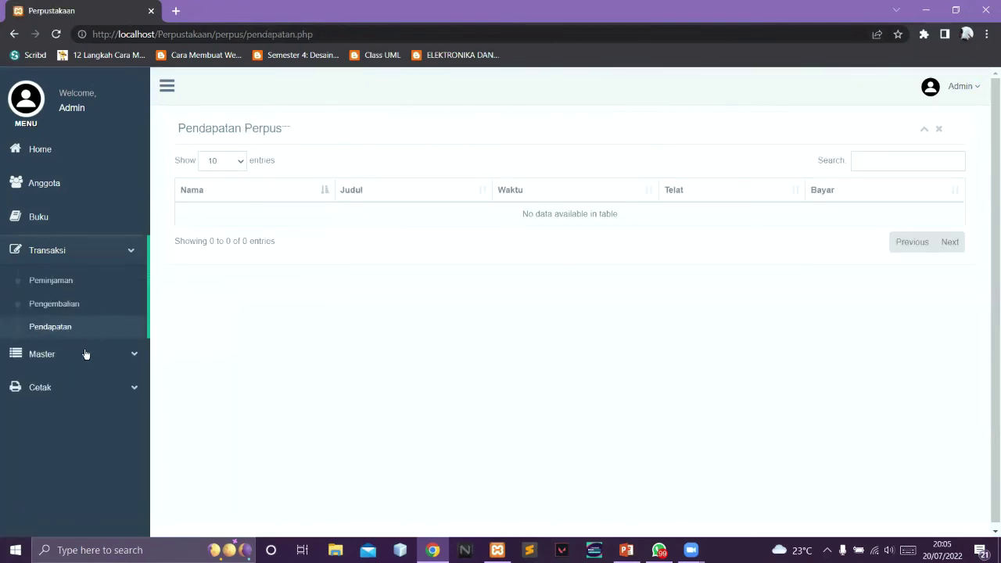
Go to Master > Kategori and start a new category, focusing its name field
left_click(83, 353)
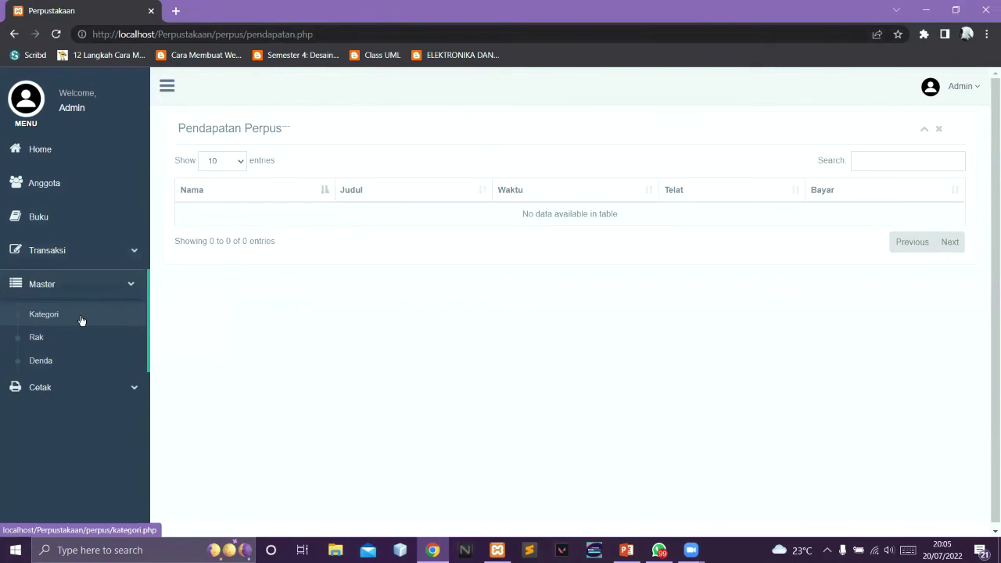
left_click(69, 315)
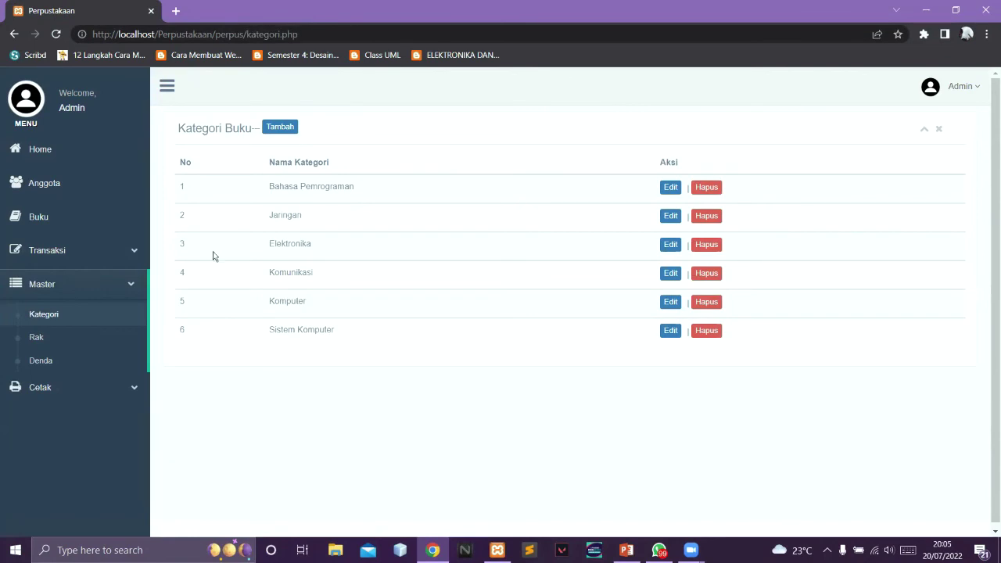
left_click(295, 129)
left_click(297, 177)
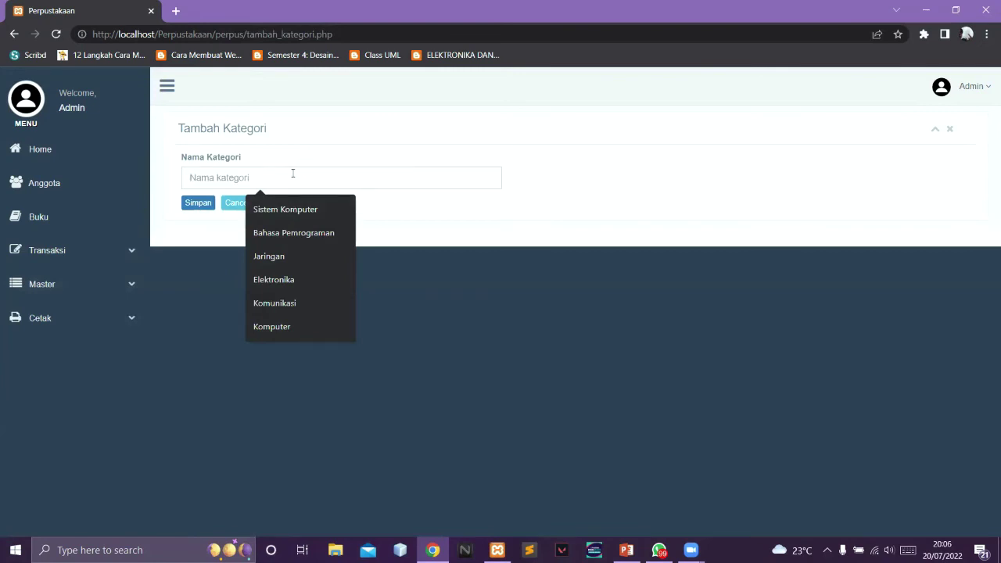
Add a new category named 'Sistem'
type("SI")
key("Caps_Lock")
type("stem")
left_click(210, 204)
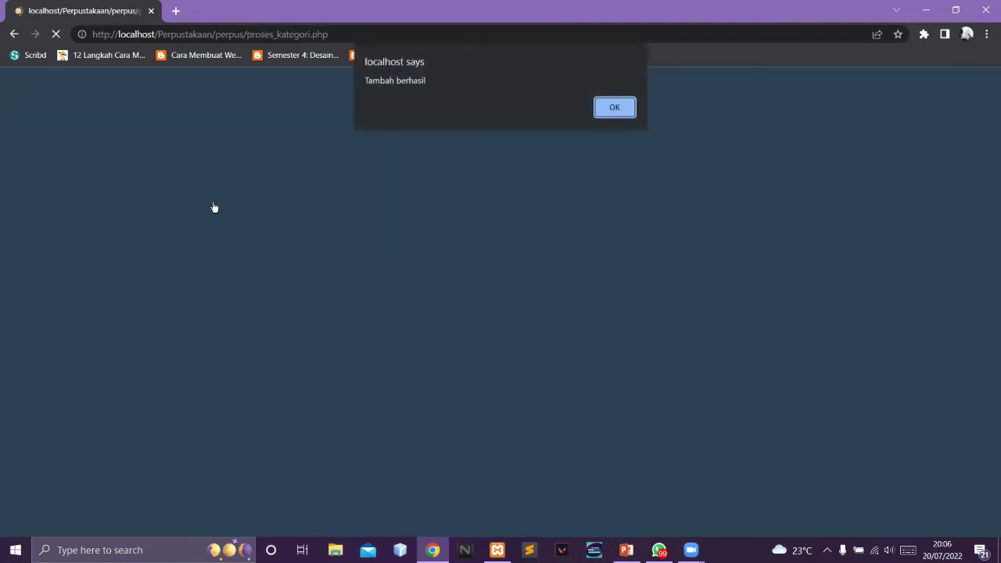
left_click(614, 110)
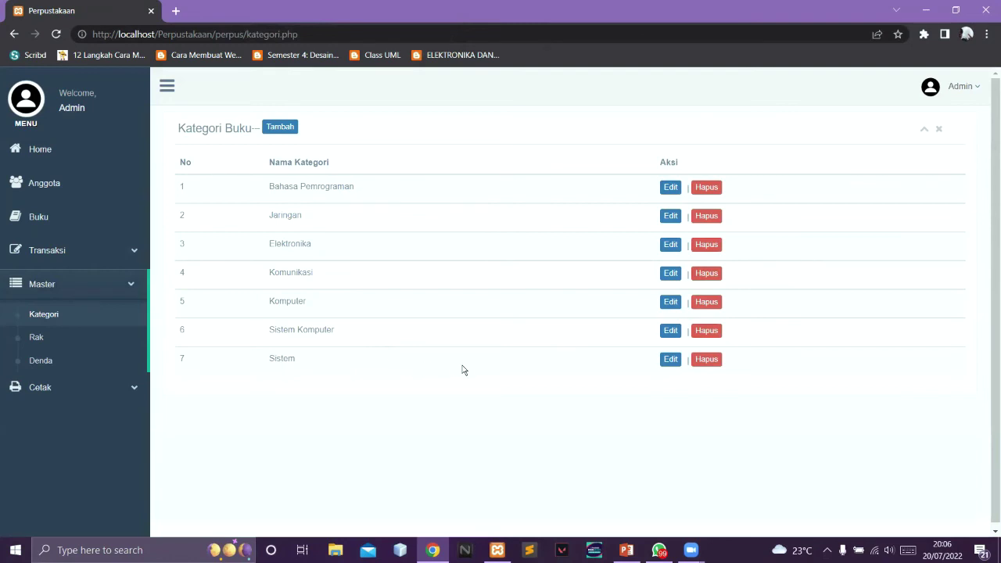
Rename the row 7 category from 'Sistem' to 'Sistemm'
left_click(670, 359)
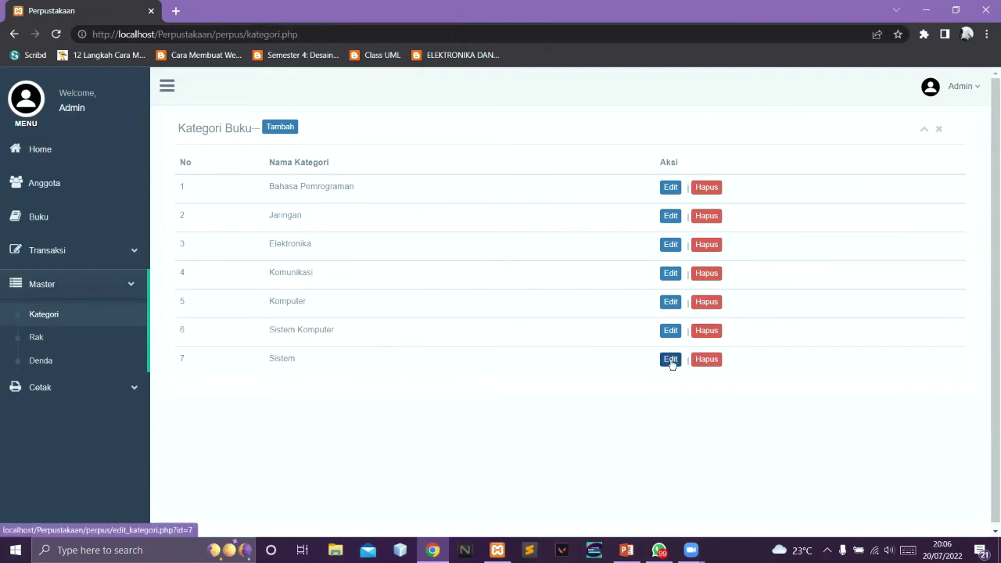
left_click(335, 175)
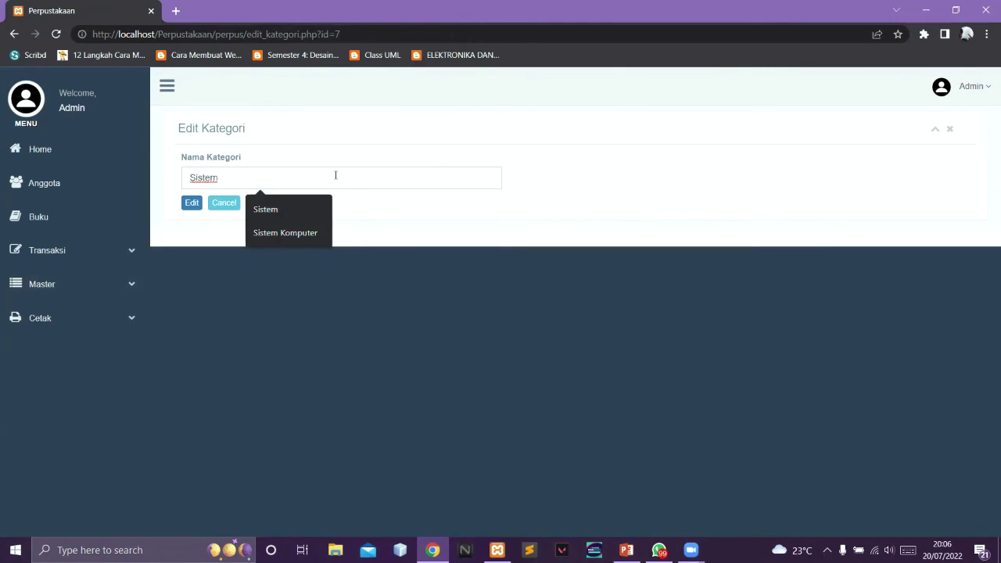
type("I")
left_click(194, 202)
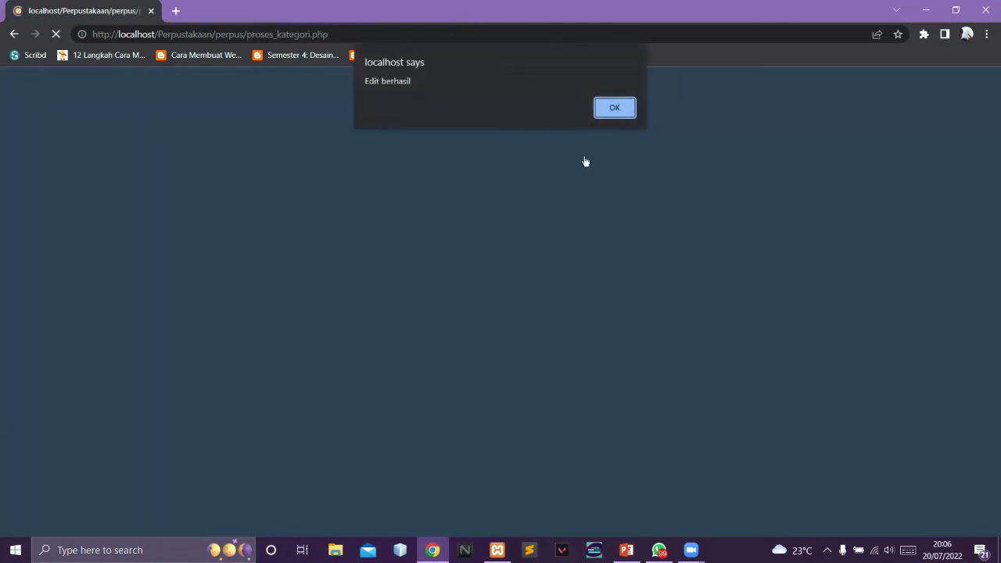
left_click(608, 108)
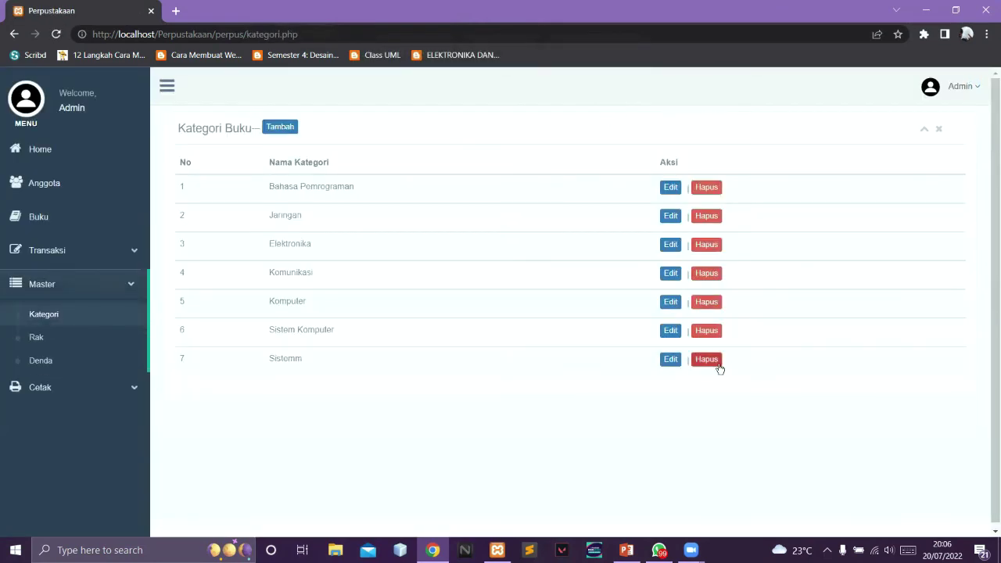
Delete the 'Sistemm' category from row 7, confirming the deletion
left_click(720, 363)
left_click(566, 113)
left_click(615, 111)
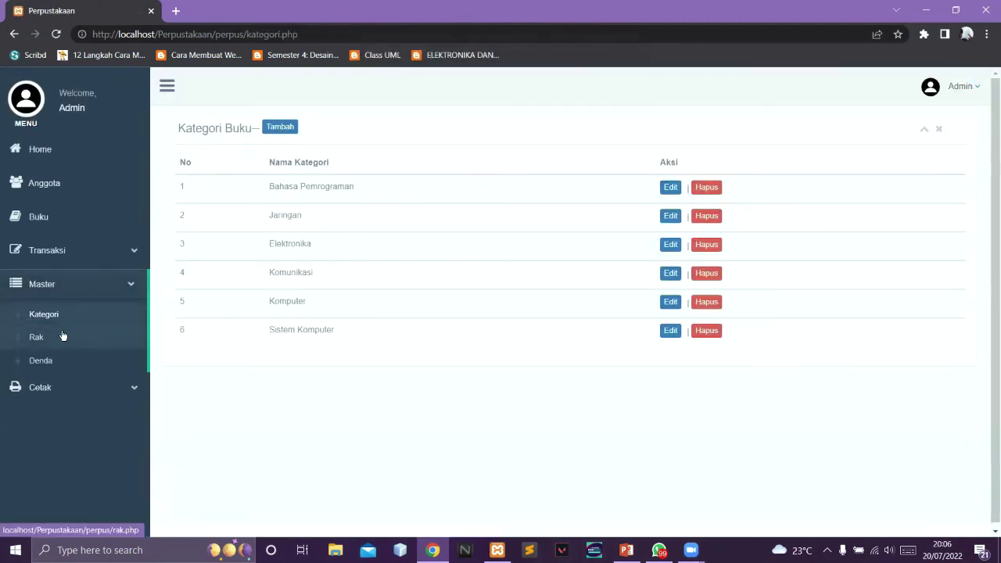
Add a new book shelf named '7A' in the shelves list
left_click(63, 335)
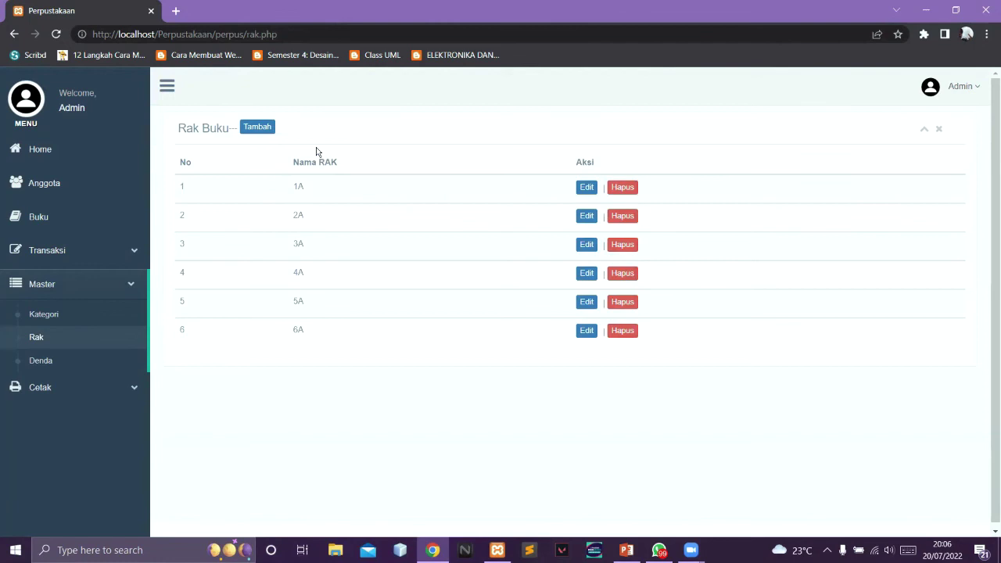
left_click(257, 128)
left_click(268, 179)
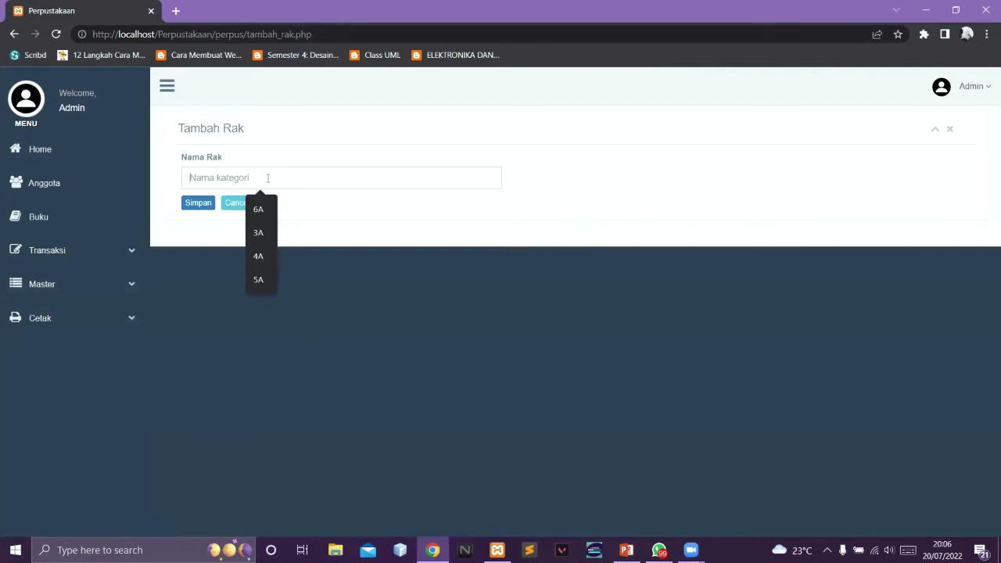
type("7")
key("Caps_Lock")
type("A")
key("Caps_Lock")
left_click(198, 204)
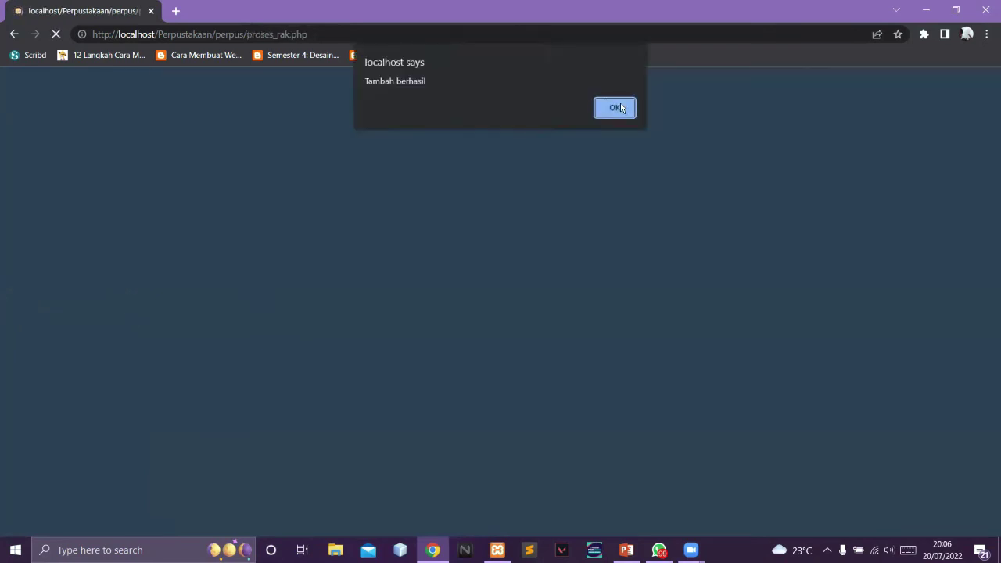
left_click(617, 99)
Rename shelf '7A' to '7AB'
left_click(586, 359)
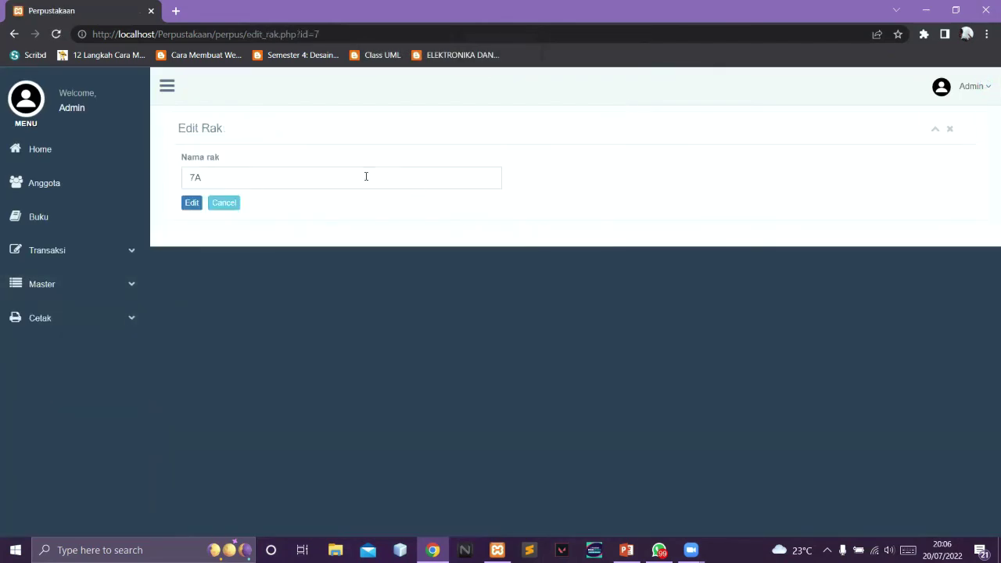
key("Caps_Lock")
left_click(191, 202)
left_click(614, 108)
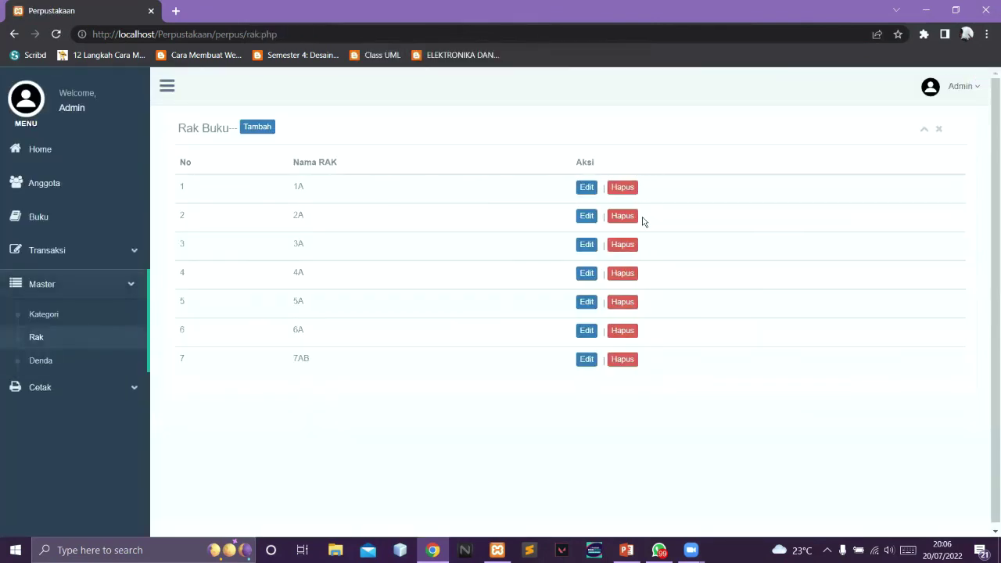
Delete shelf '7AB' from row 7, confirming the deletion
left_click(630, 361)
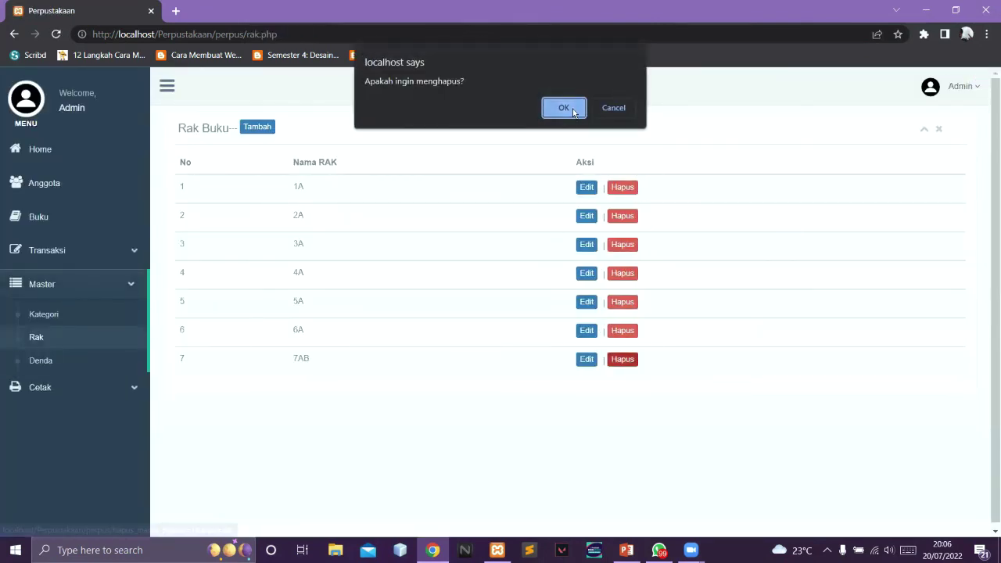
left_click(561, 107)
left_click(609, 108)
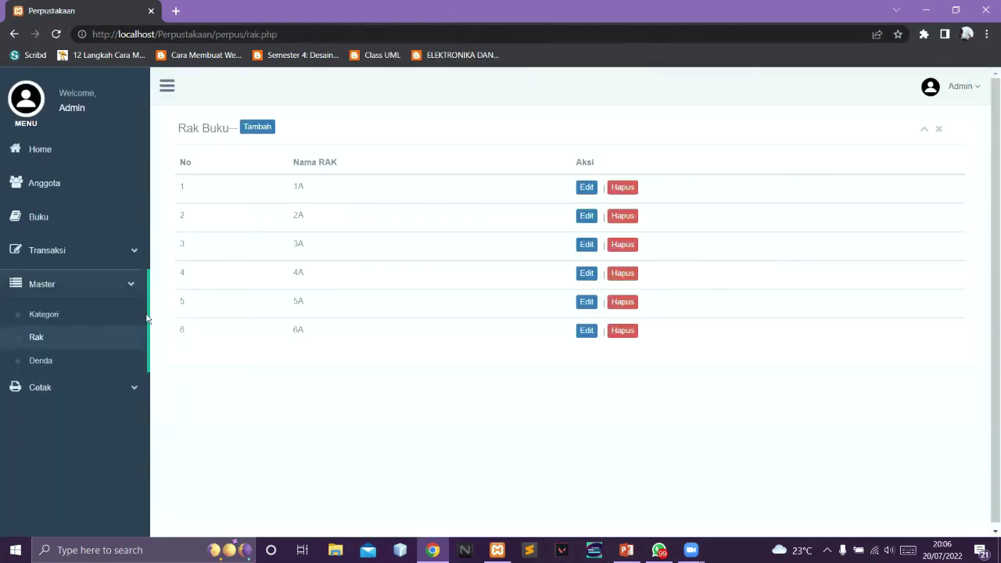
left_click(72, 359)
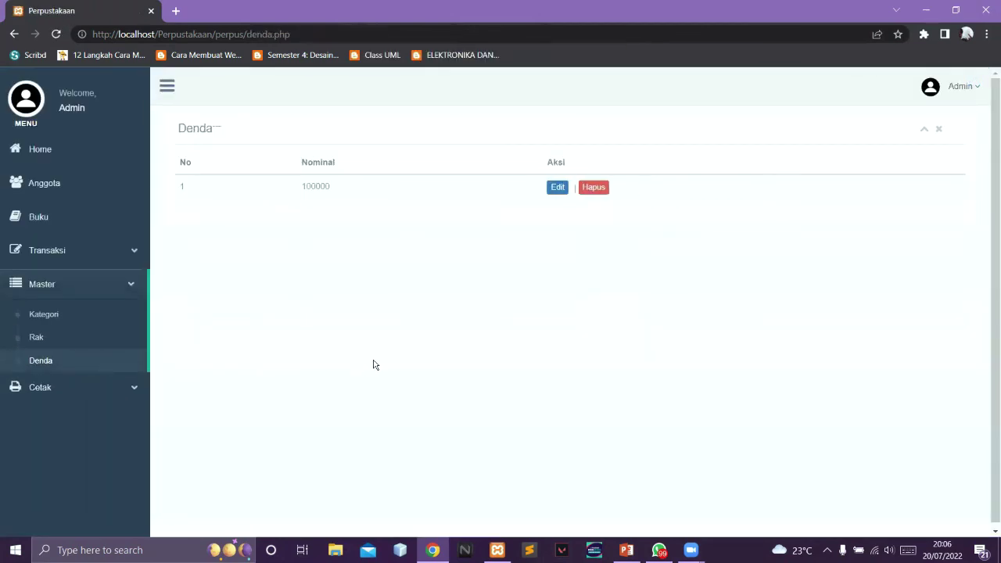
Change the Denda fine nominal from 100000 to 50000 and save it
left_click(559, 188)
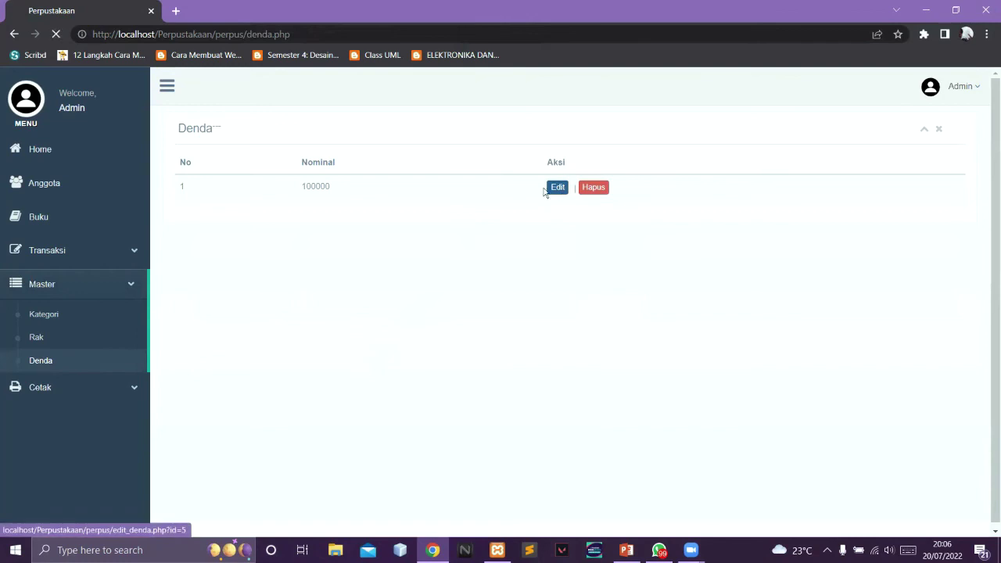
left_click_drag(221, 178, 188, 179)
type("520")
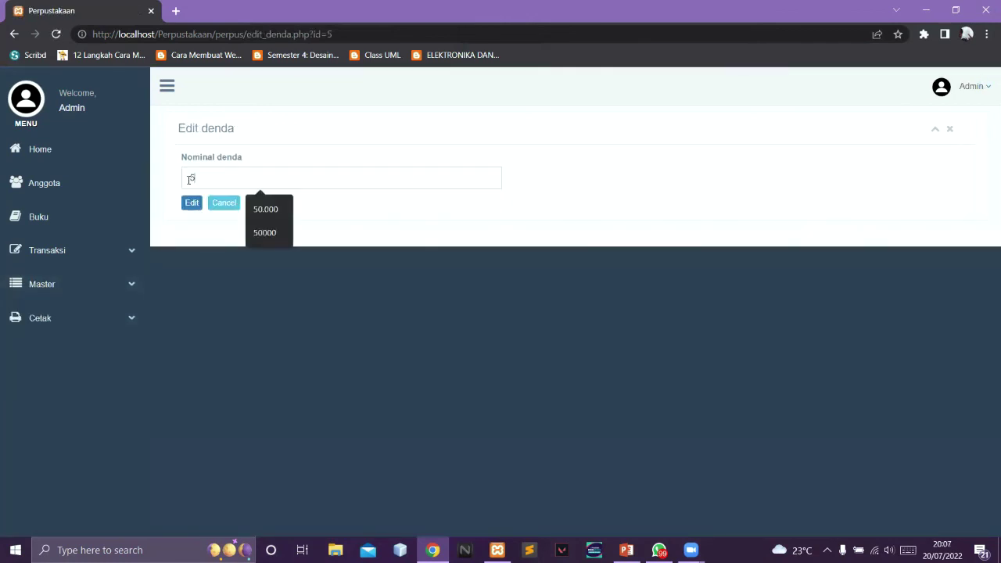
key("BackSpace")
type("000")
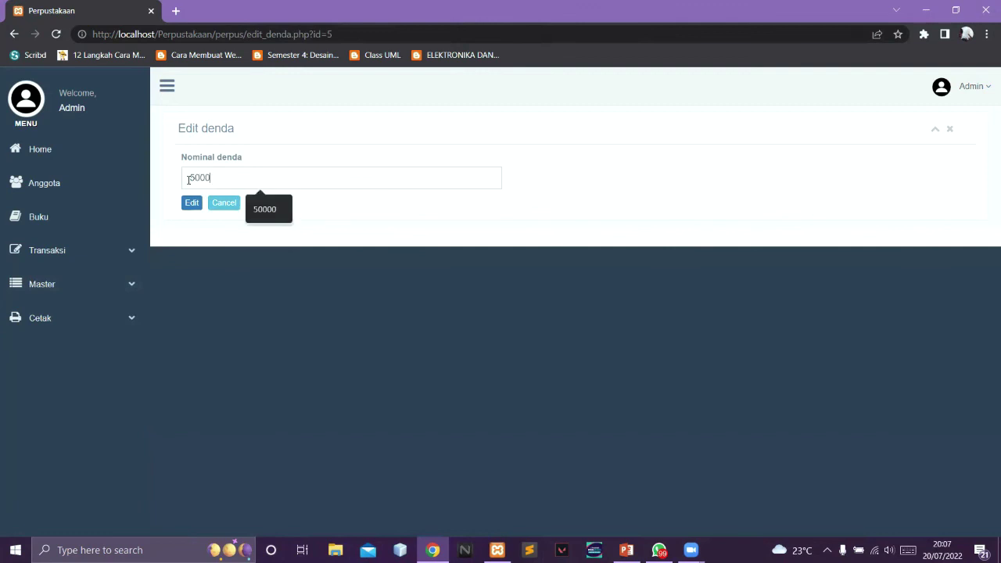
type("0")
left_click(191, 203)
left_click(615, 107)
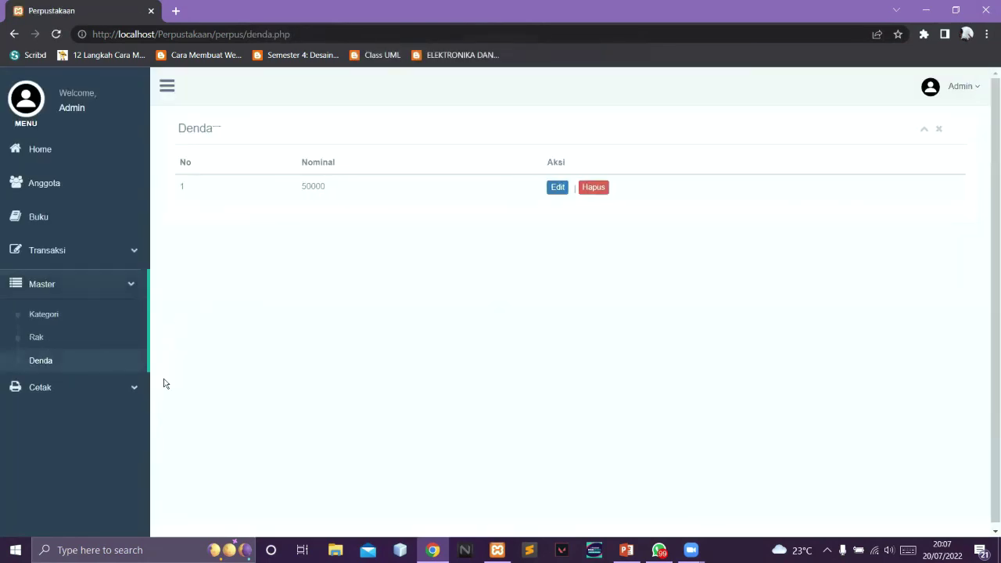
left_click(107, 390)
Generate the book report for category Bahasa Pemrograman, then close the empty preview
left_click(75, 352)
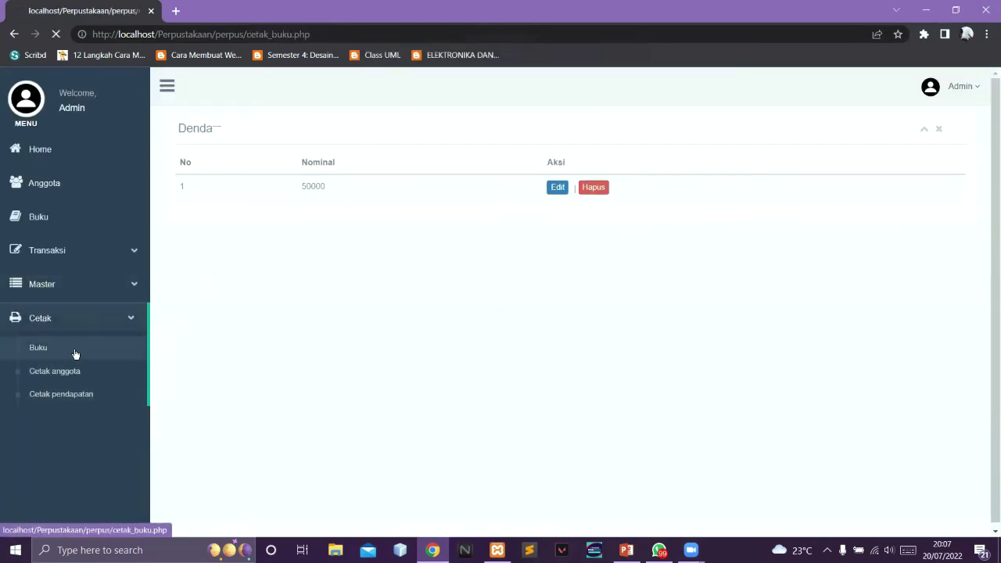
left_click(285, 204)
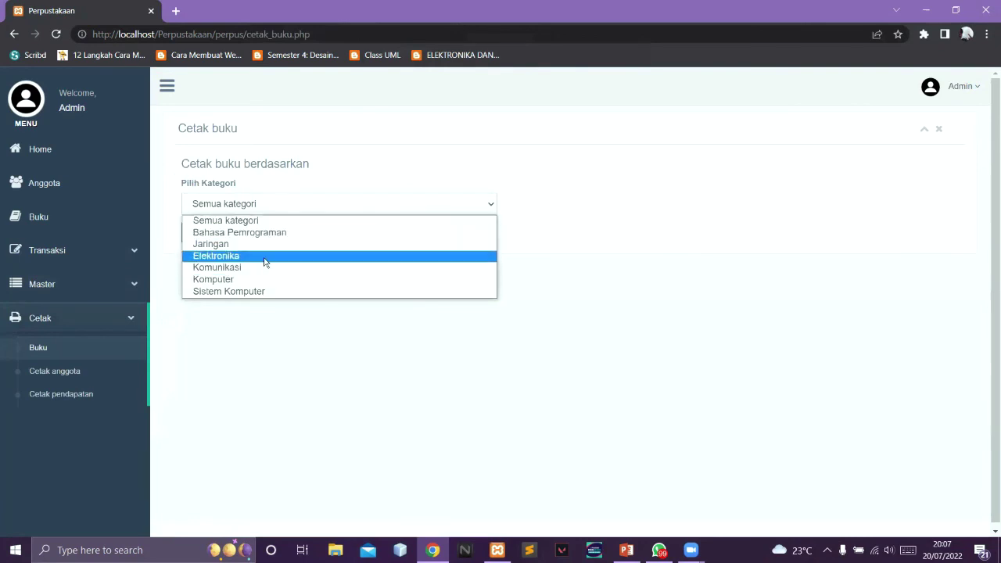
left_click(270, 232)
left_click(222, 233)
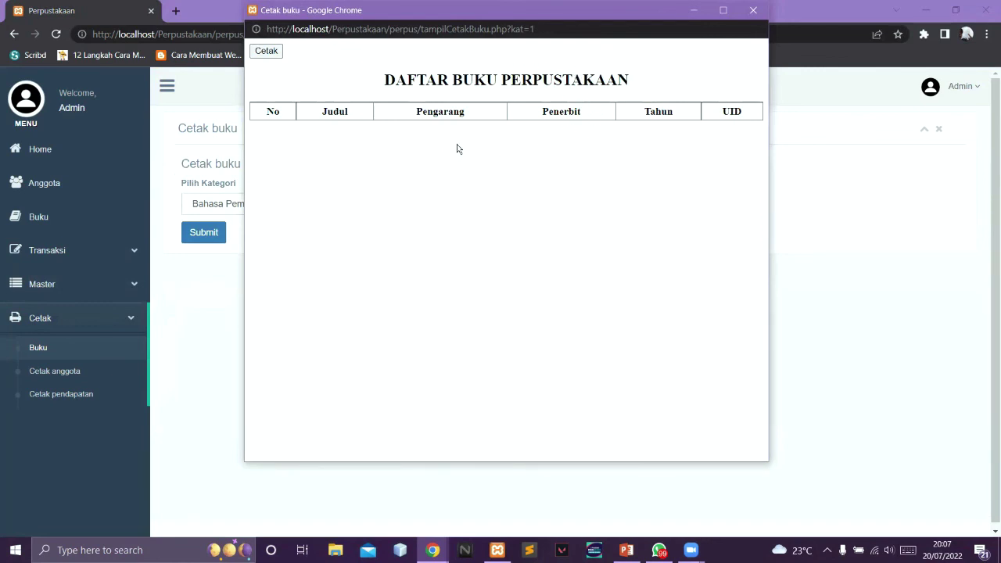
left_click(754, 10)
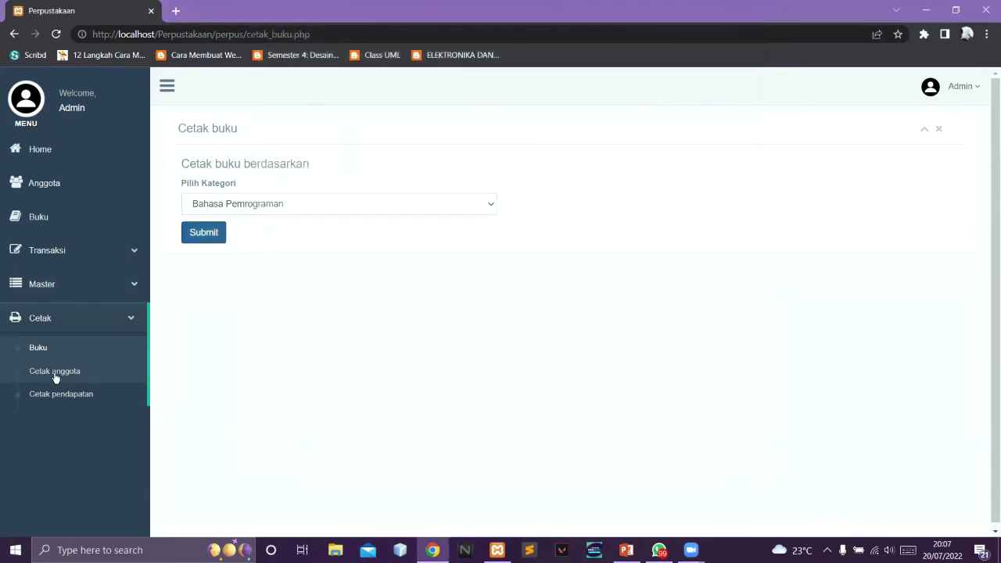
left_click(57, 372)
Generate the member report filtered to Aktif status (3 members), then close it
left_click(285, 207)
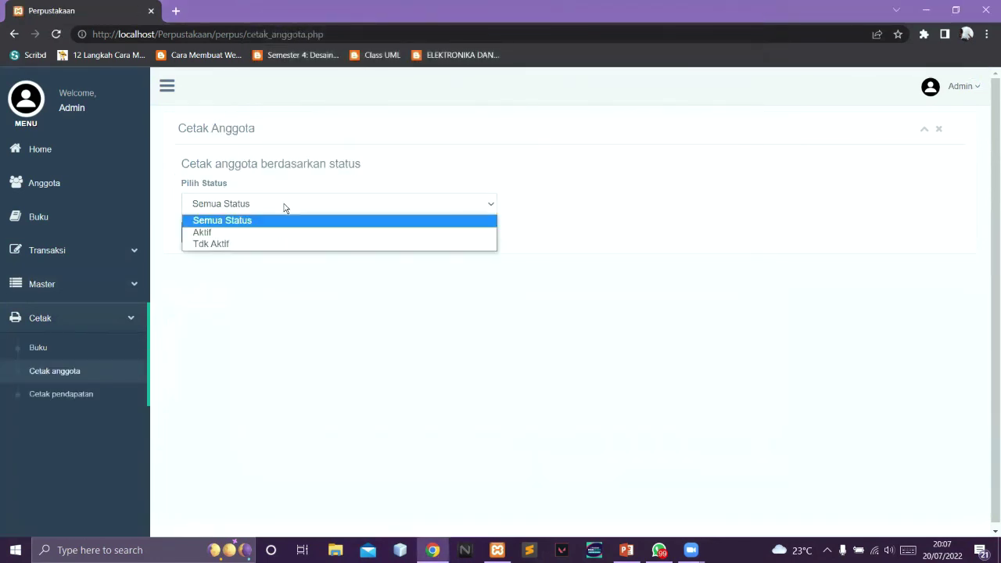
left_click(263, 232)
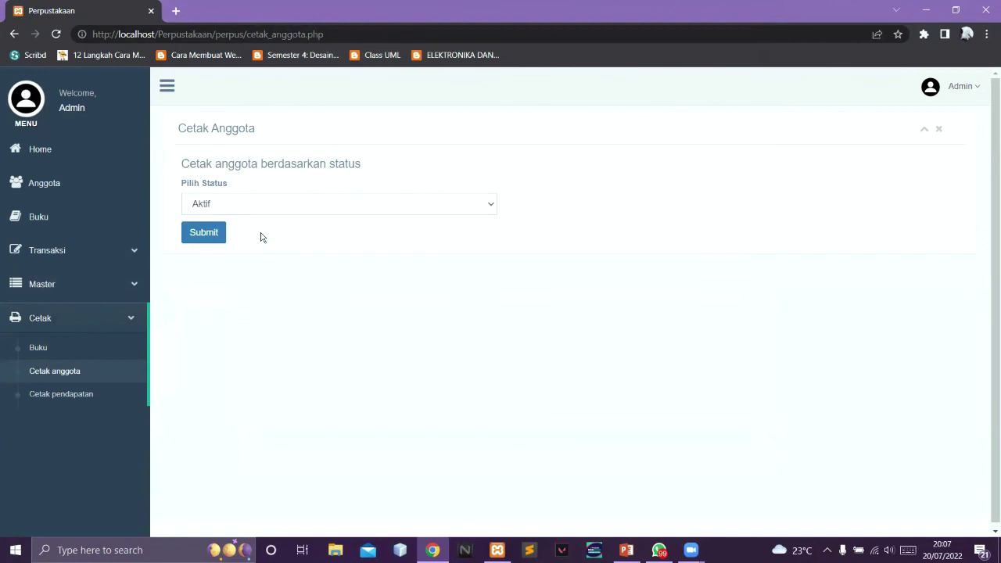
left_click(220, 238)
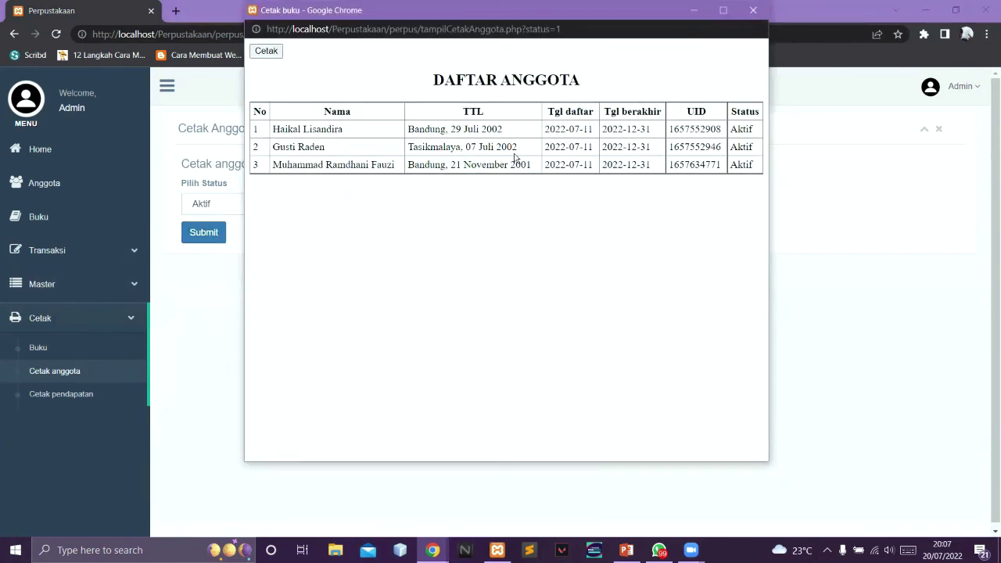
left_click(756, 12)
left_click(79, 397)
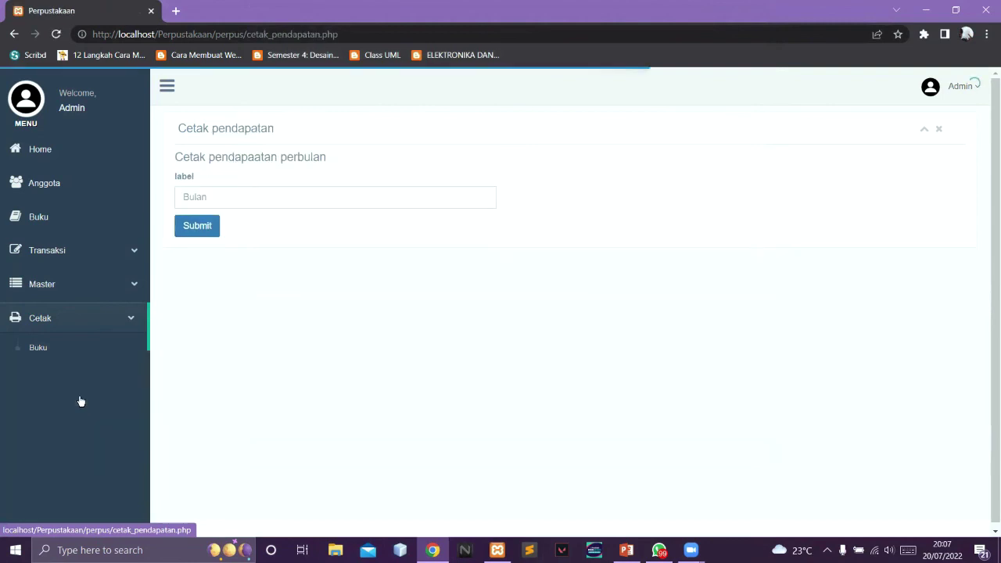
Generate the income report for July 2022 (month 07), then close the empty result
left_click(260, 201)
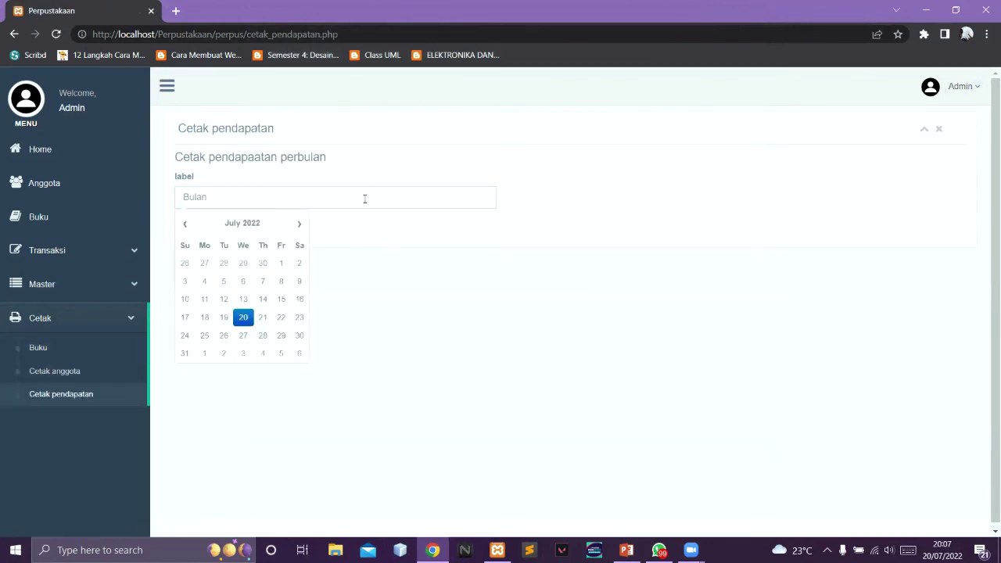
left_click(244, 316)
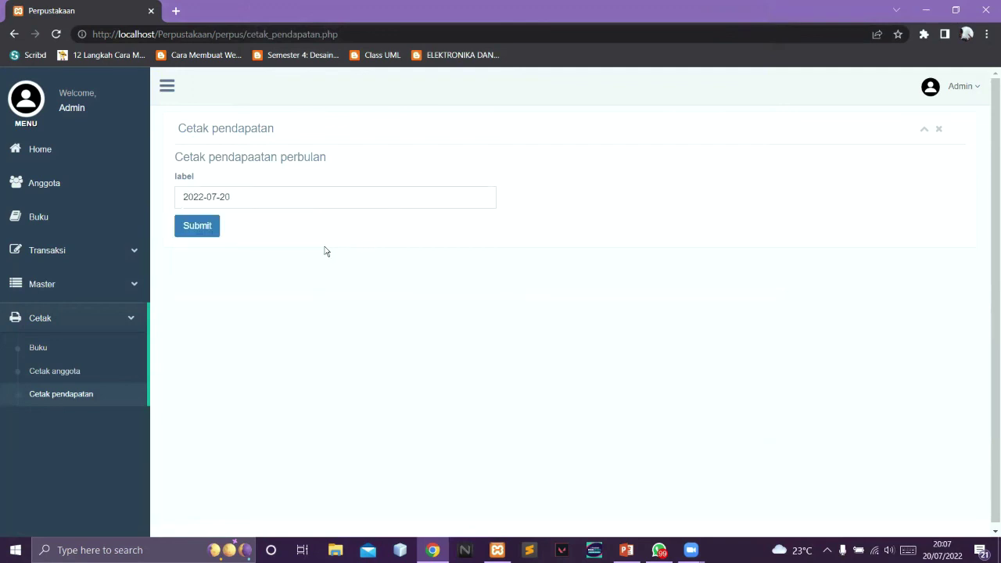
left_click(197, 228)
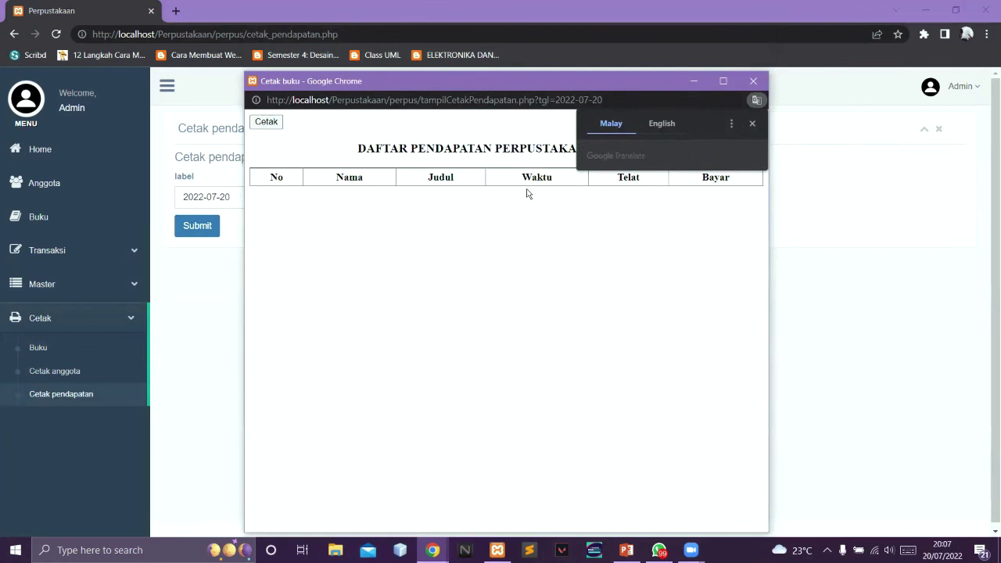
left_click(756, 100)
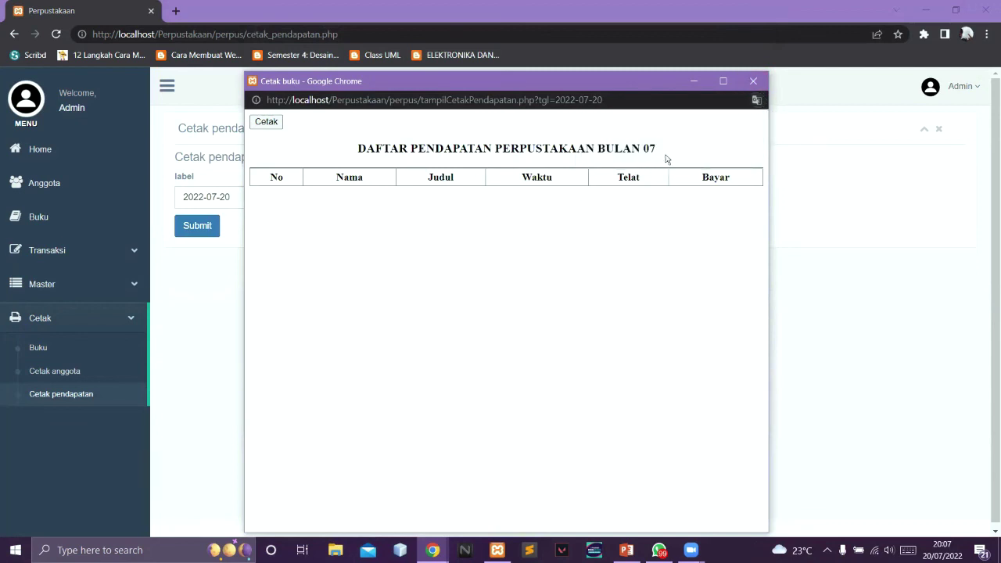
left_click(752, 82)
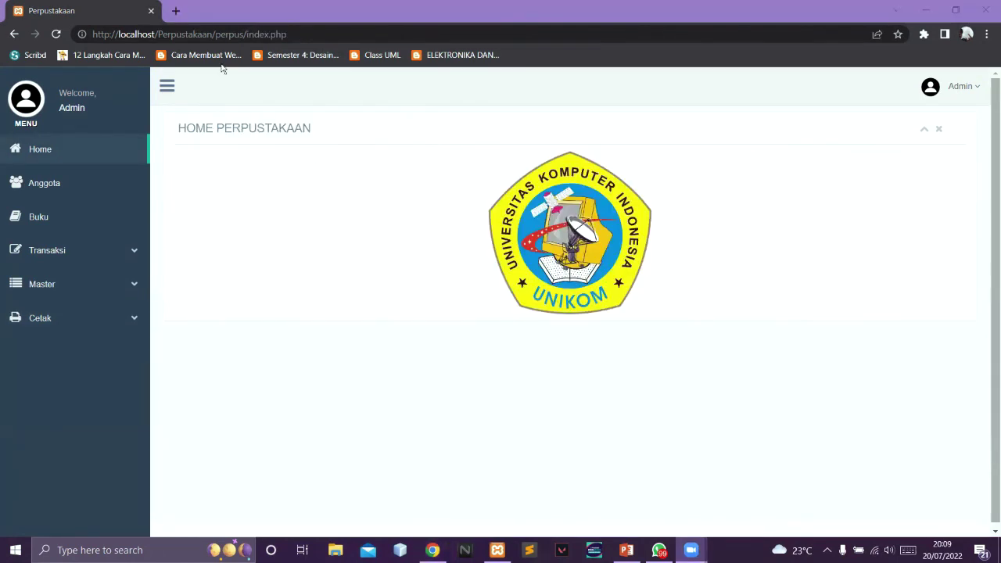